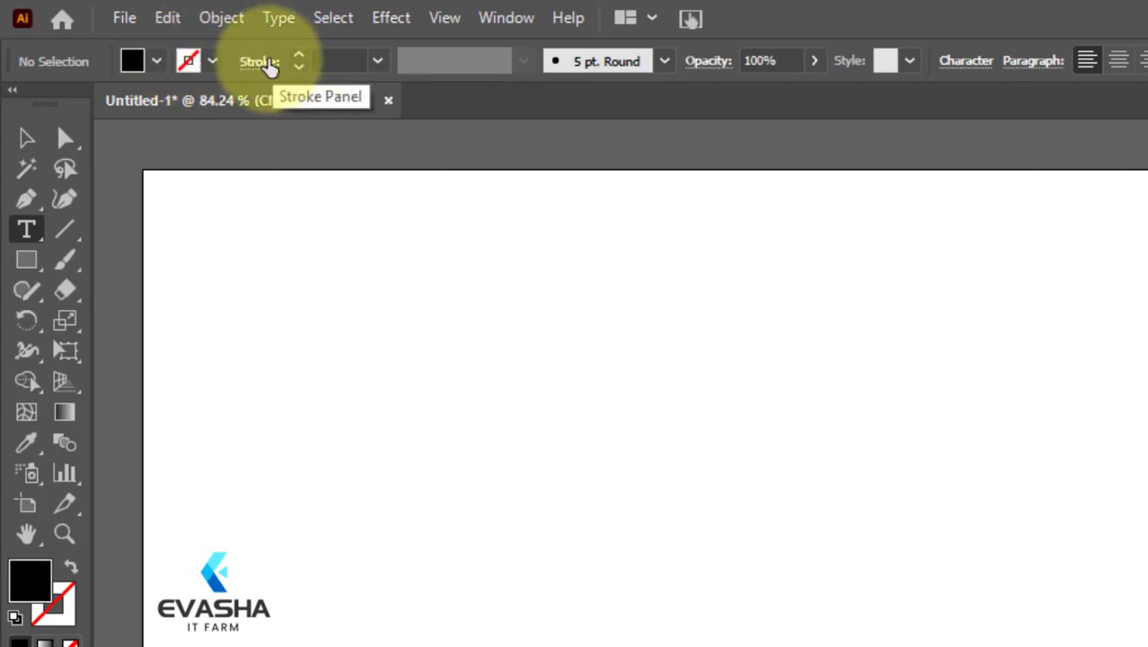
Examine the stroke weight presets, brush definitions, Character settings and the list of available panels
click(378, 62)
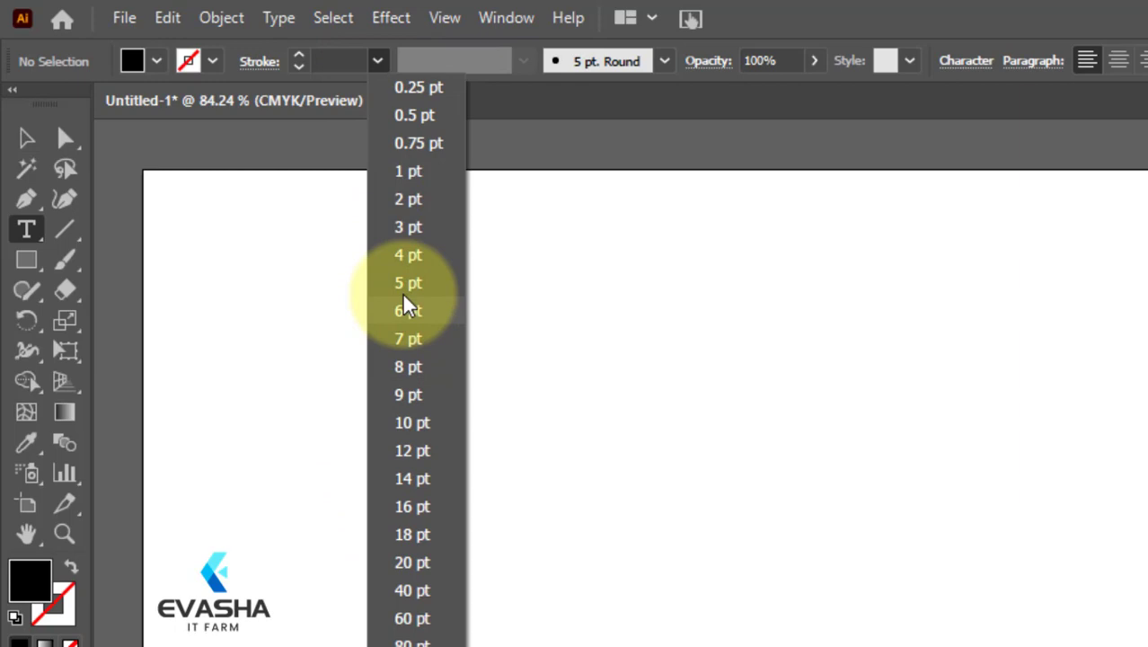
click(379, 62)
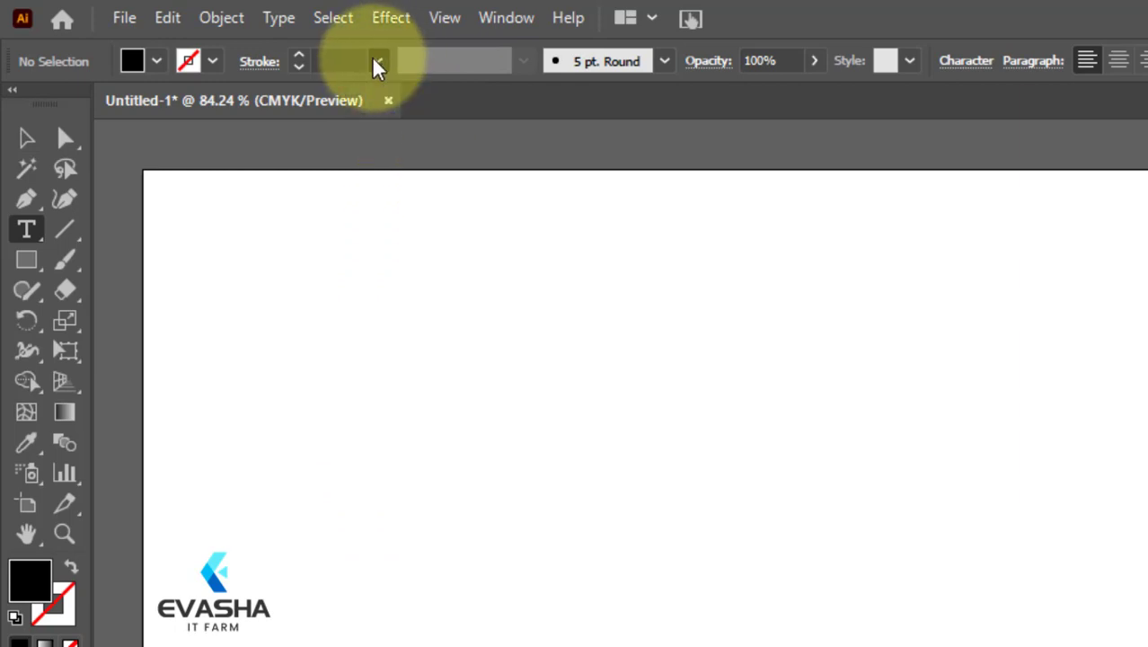
click(665, 63)
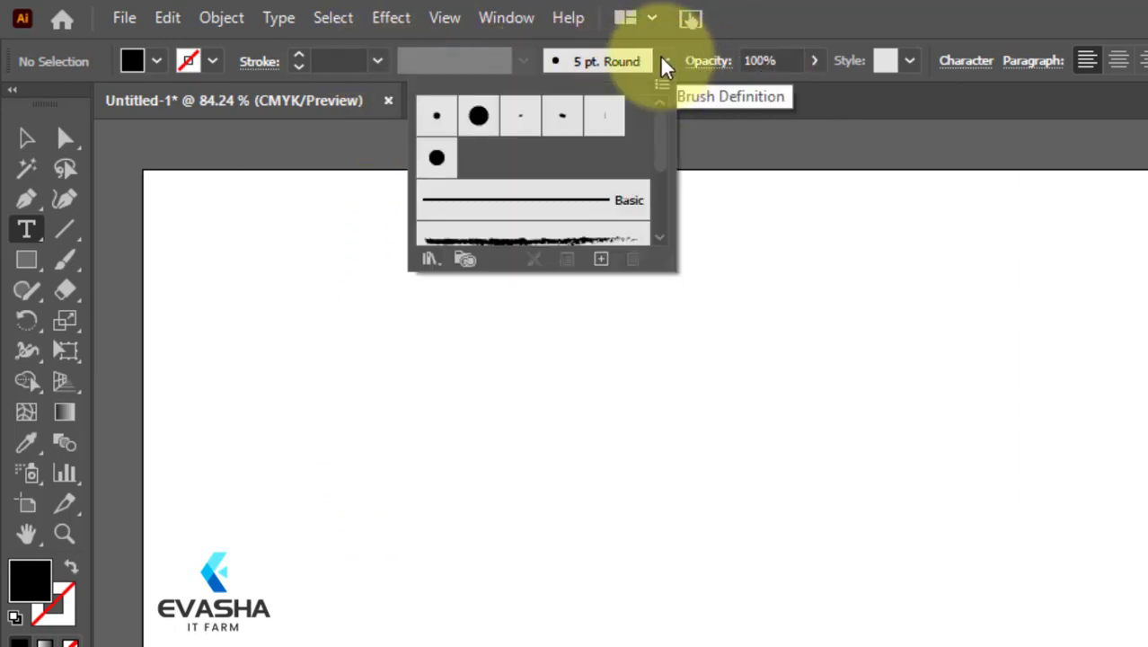
click(666, 65)
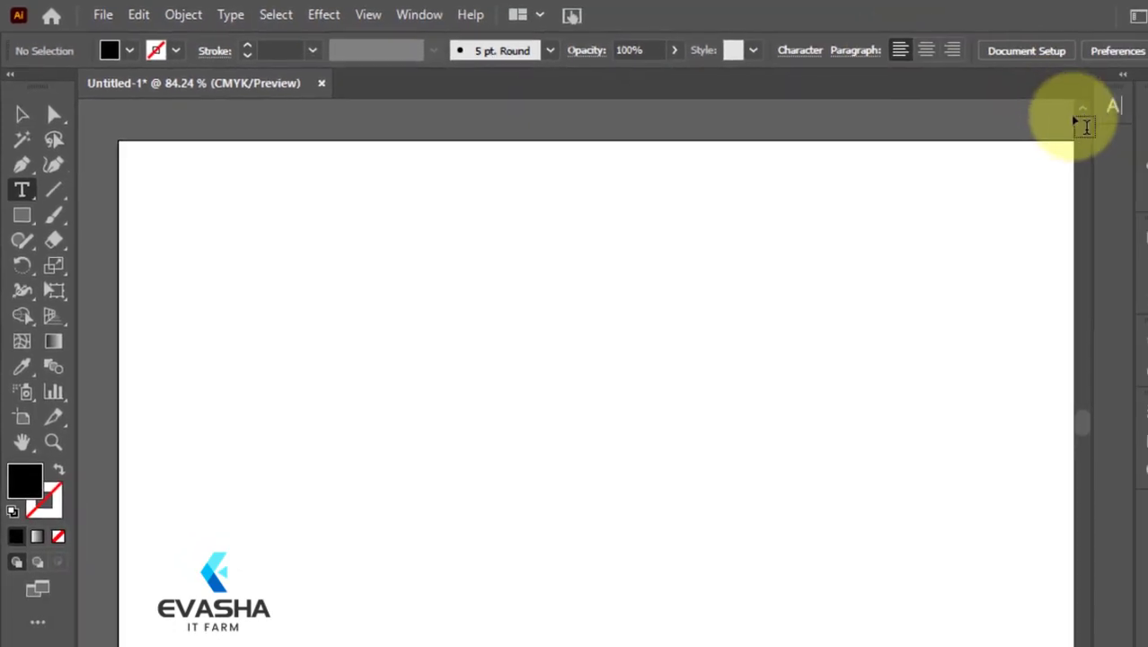
click(1109, 108)
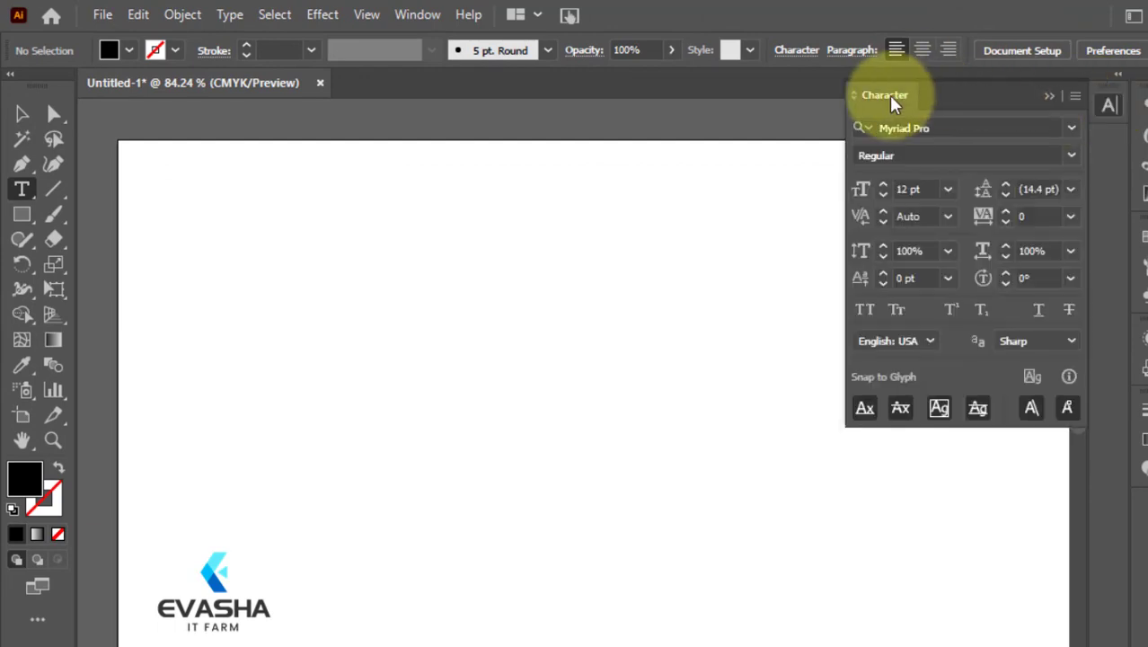
click(1110, 112)
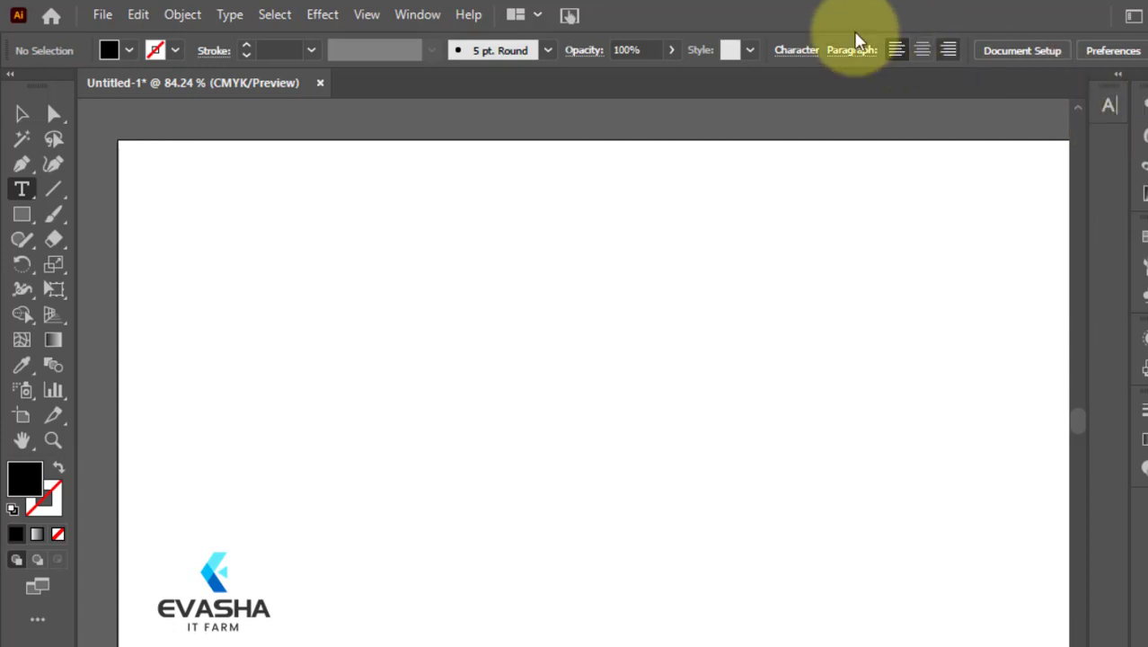
click(419, 17)
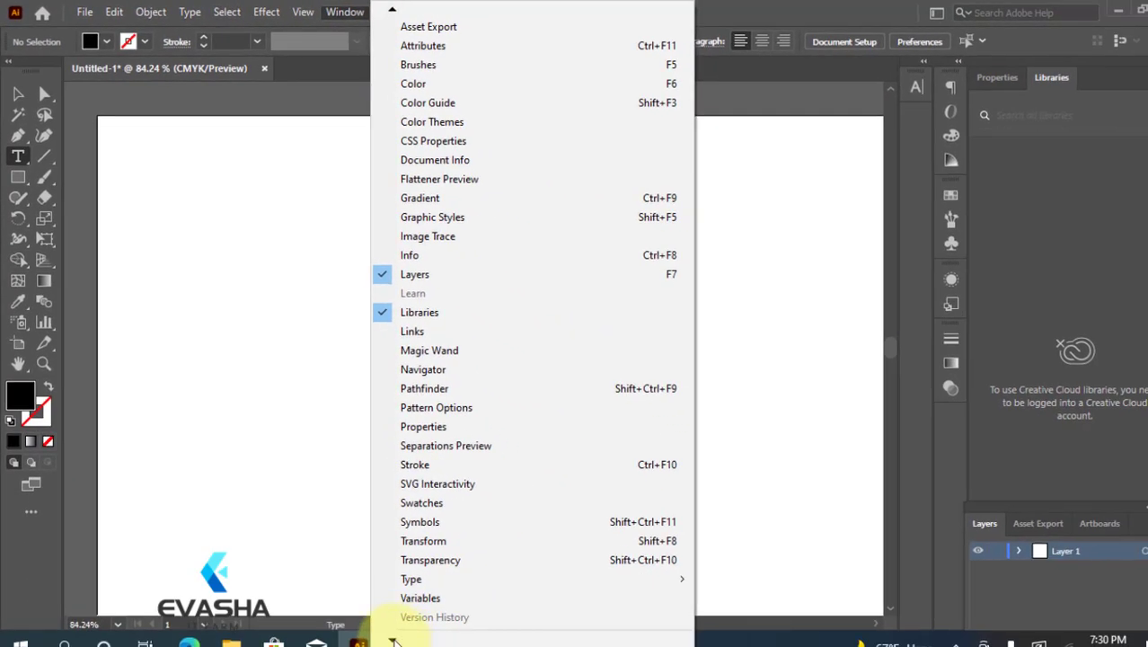
mouse_move(397, 640)
mouse_move(432, 468)
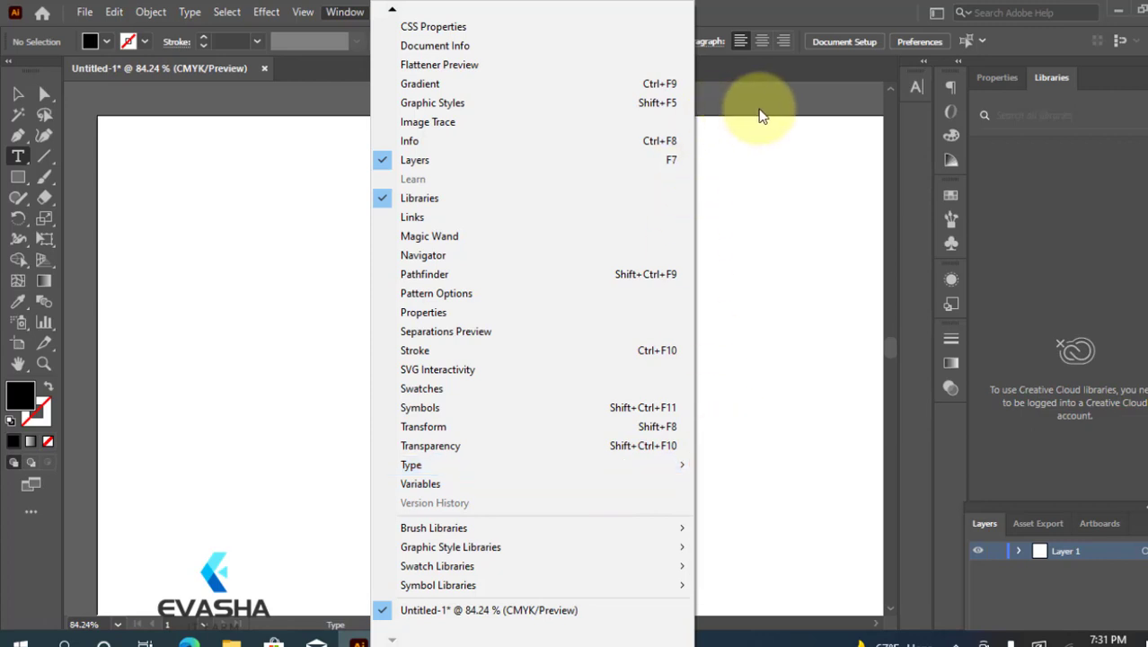
click(765, 109)
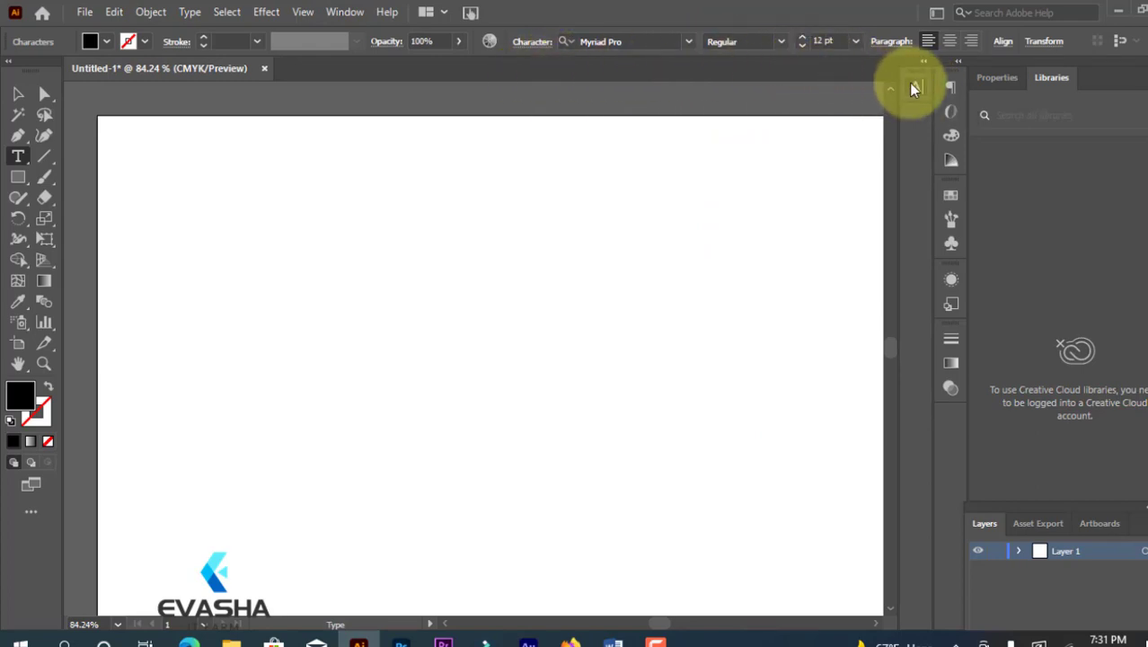
click(915, 88)
click(912, 85)
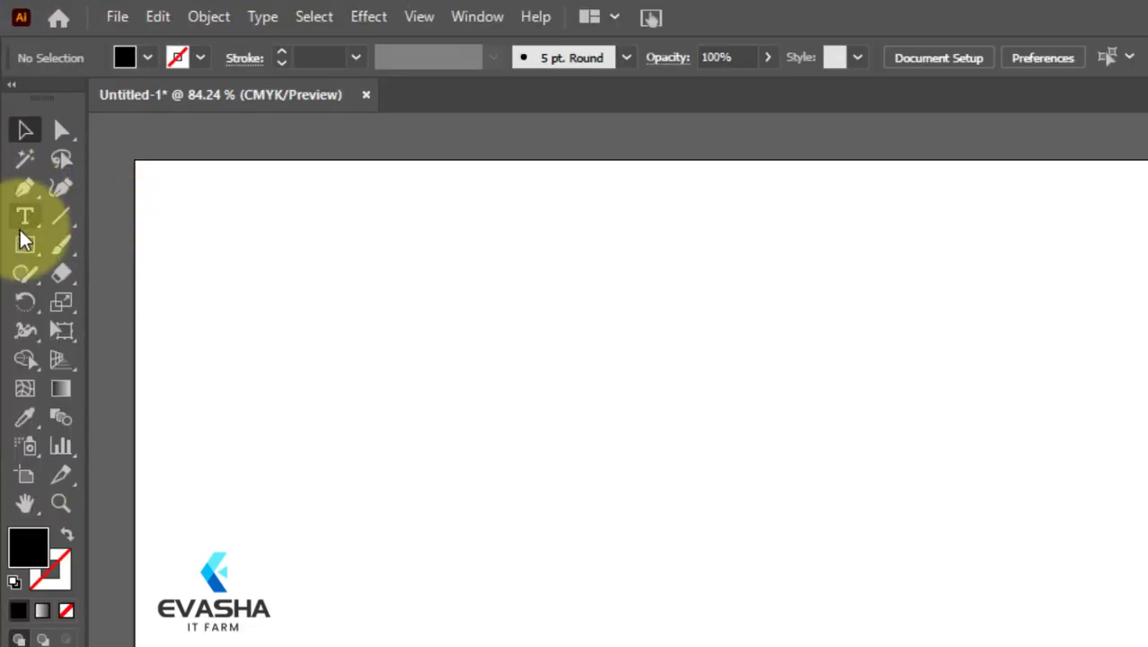
Place a "Lorem ipsum" point text near the artboard's upper-left corner and set its font size to 36 pt
drag(25, 223, 95, 223)
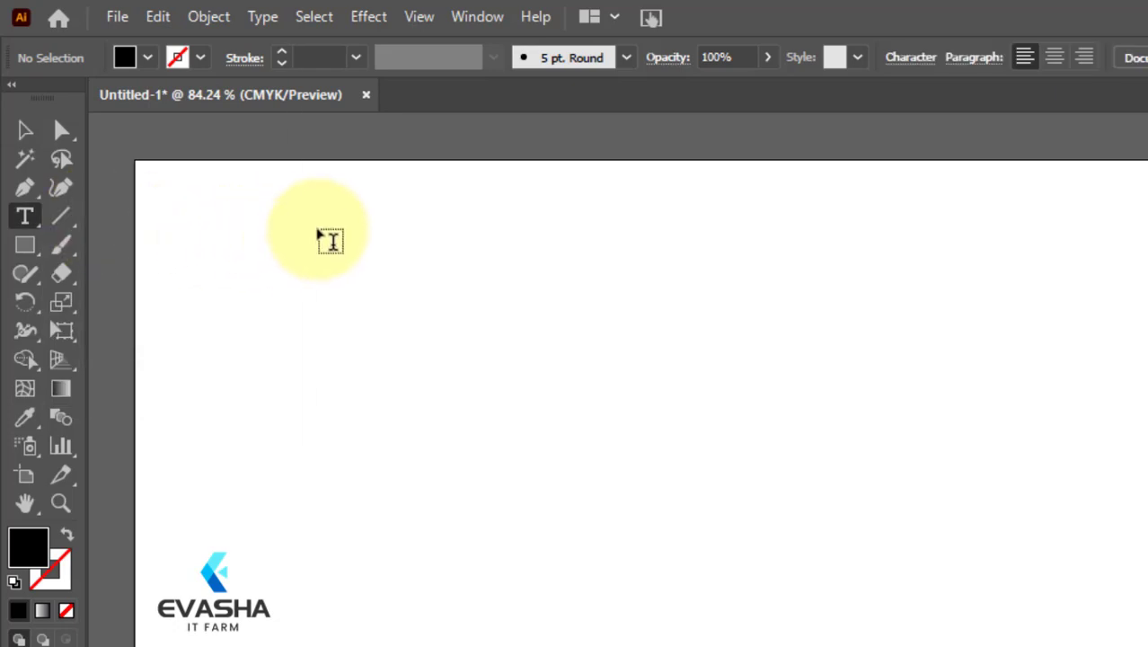
click(299, 214)
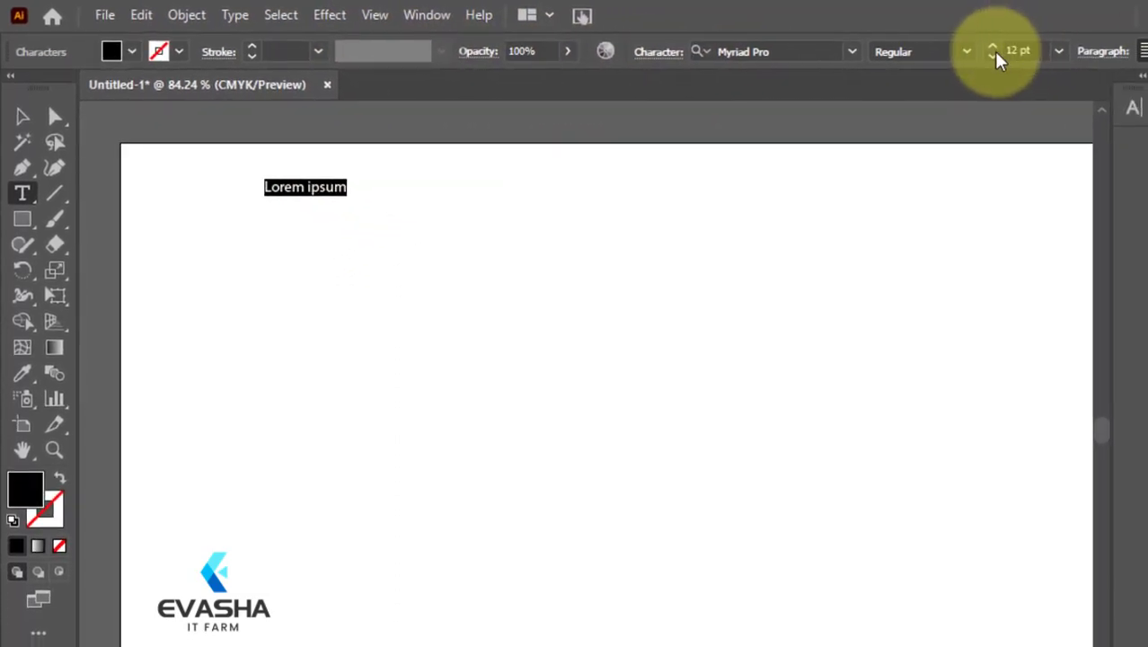
click(1060, 52)
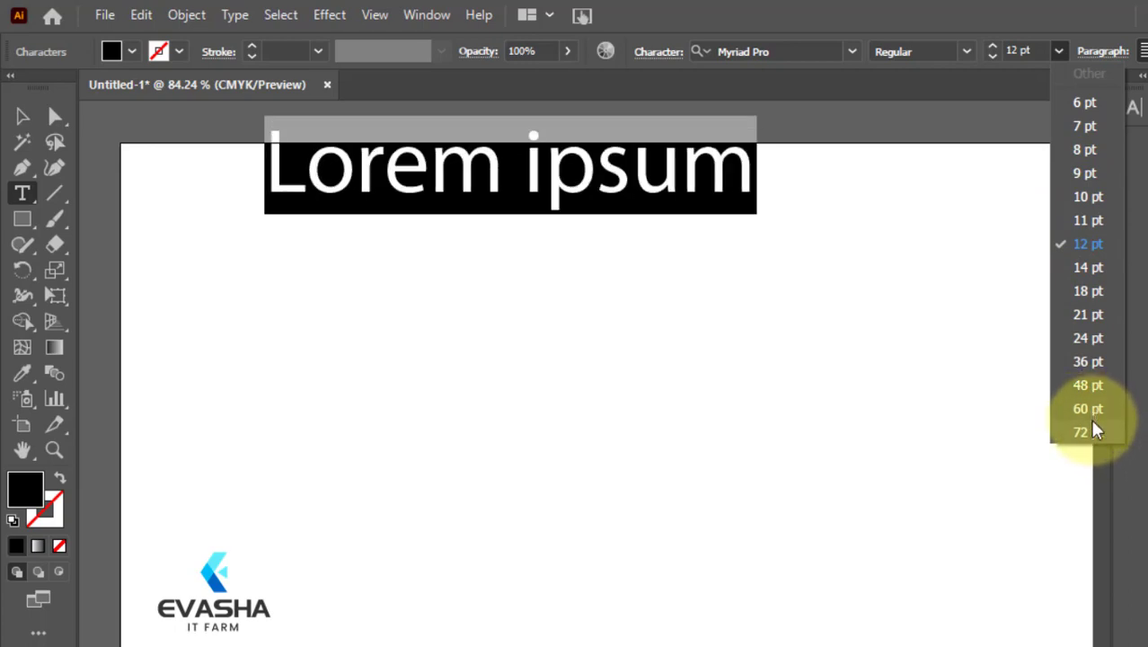
click(1088, 364)
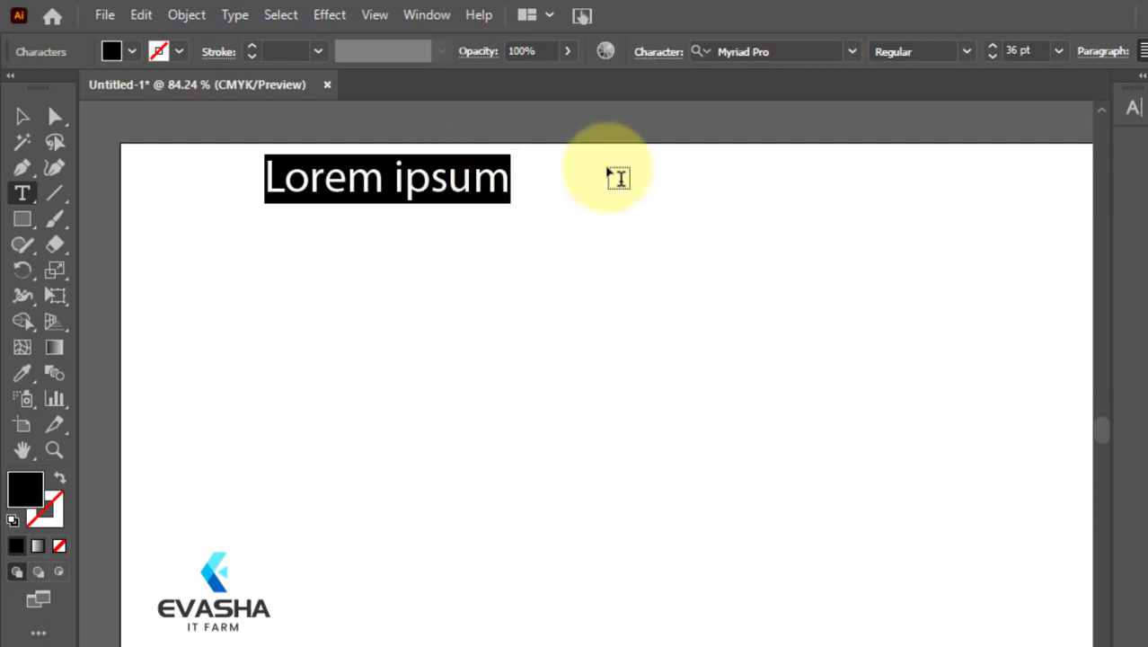
click(1061, 56)
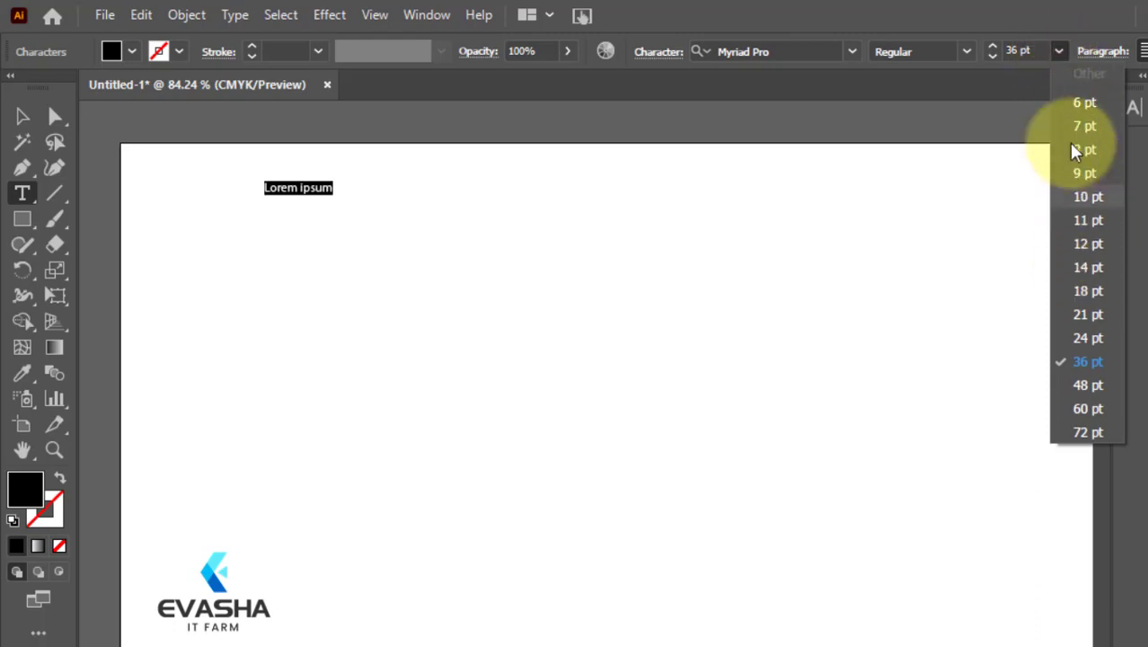
click(1059, 50)
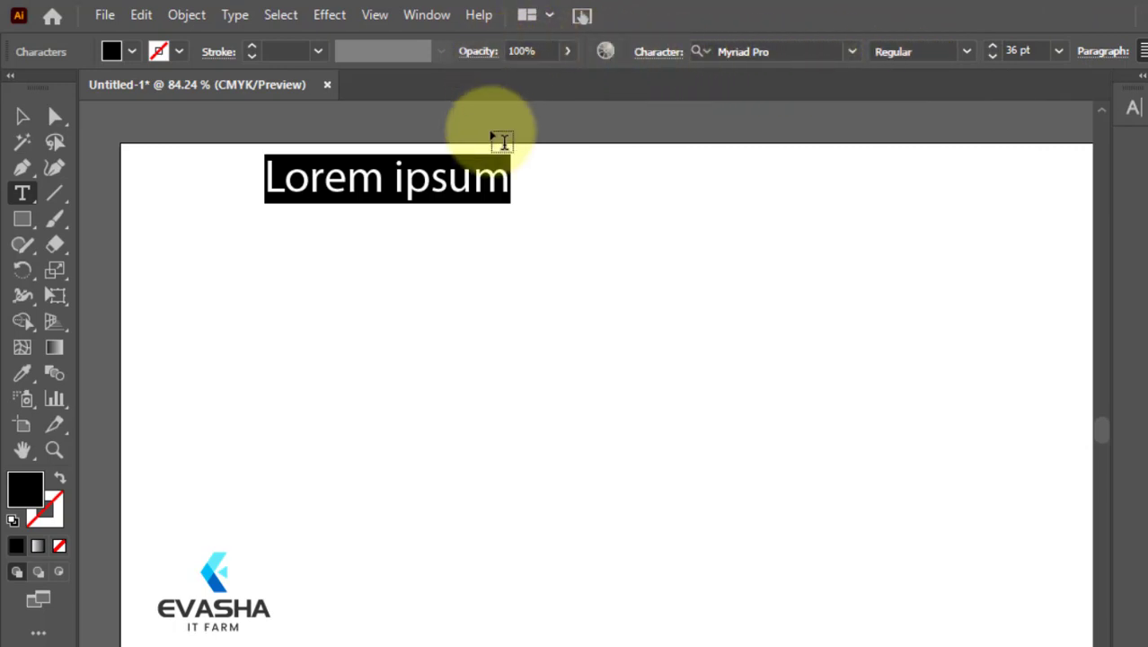
Set the "Lorem ipsum" text to 60 pt and move it fully inside the artboard's upper-left corner
click(223, 180)
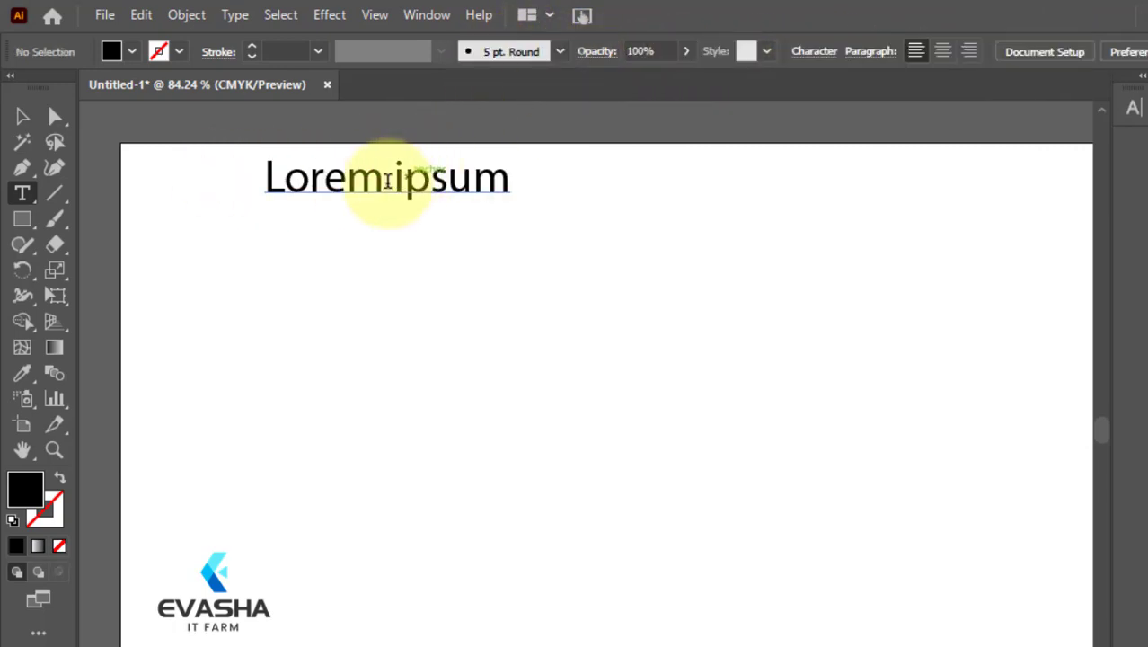
click(386, 179)
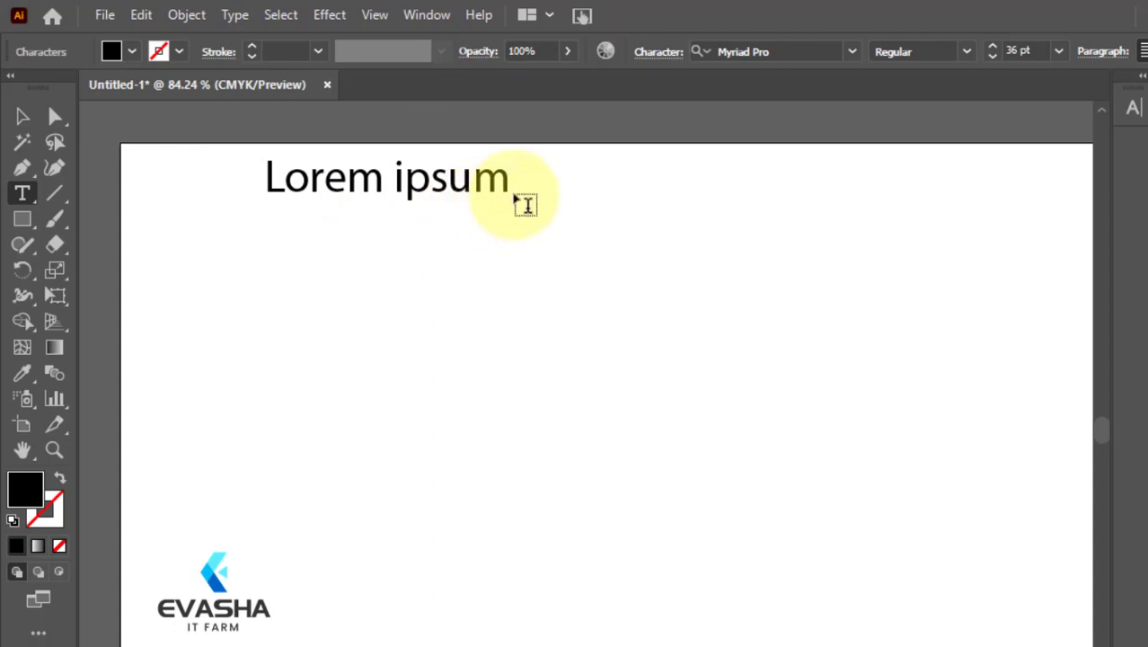
click(23, 116)
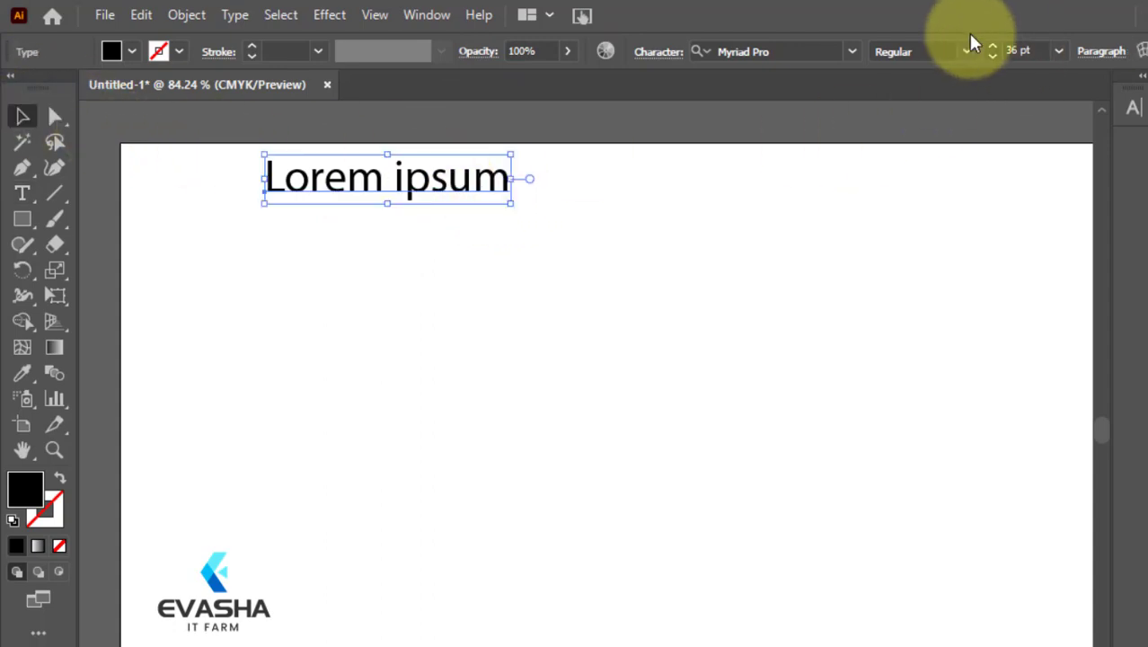
click(1058, 51)
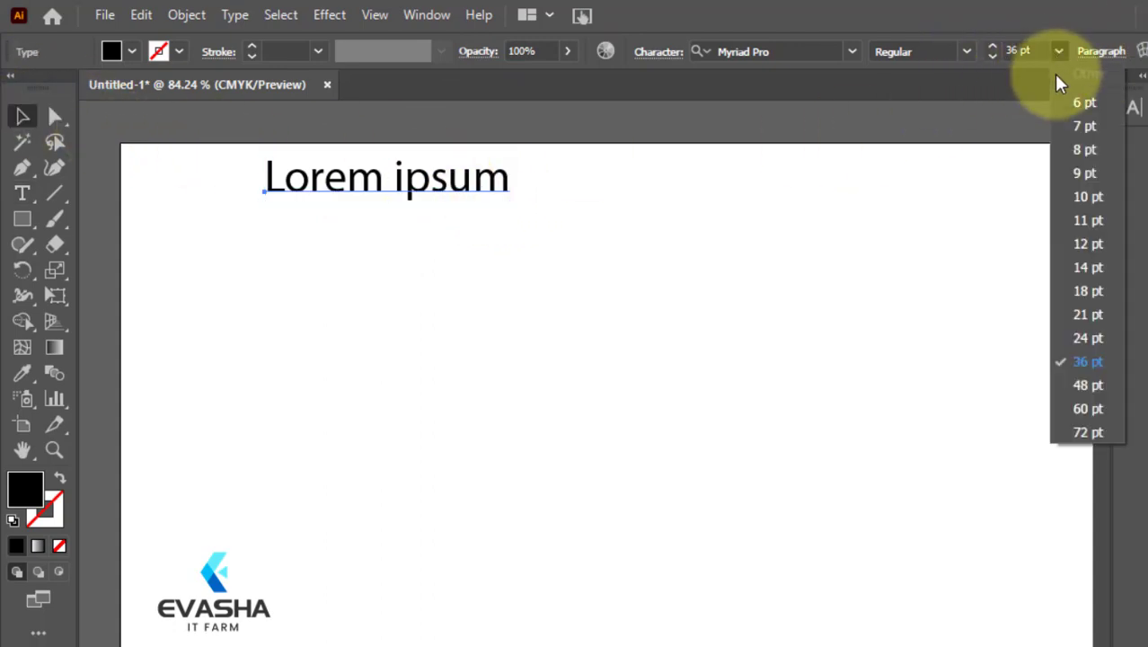
click(1076, 408)
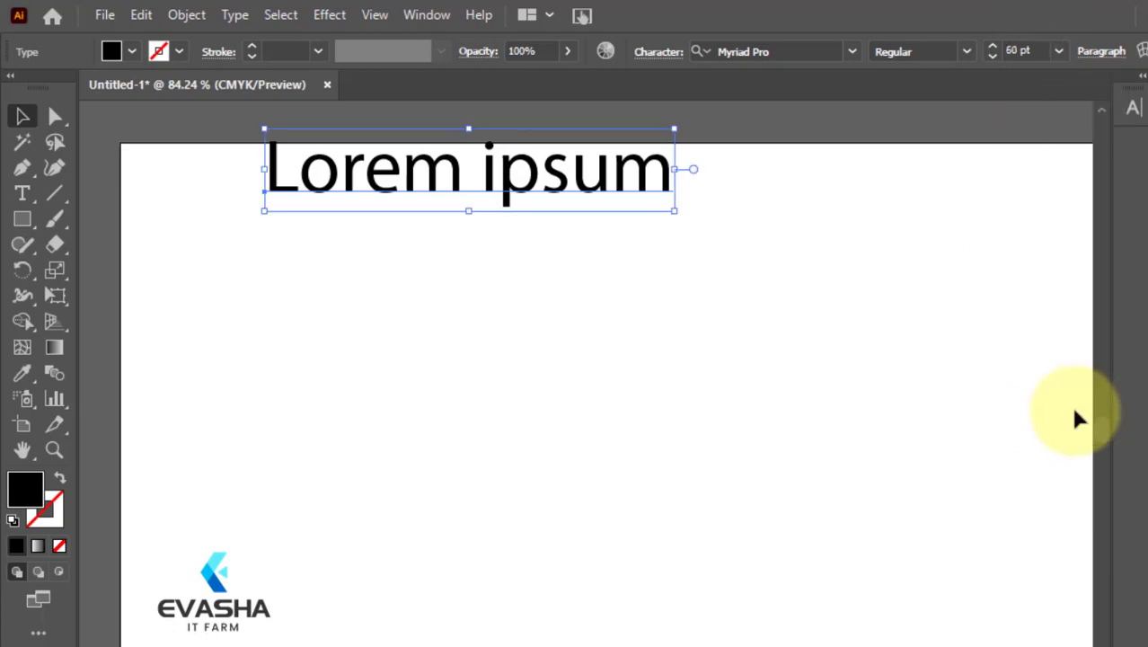
drag(386, 187, 273, 203)
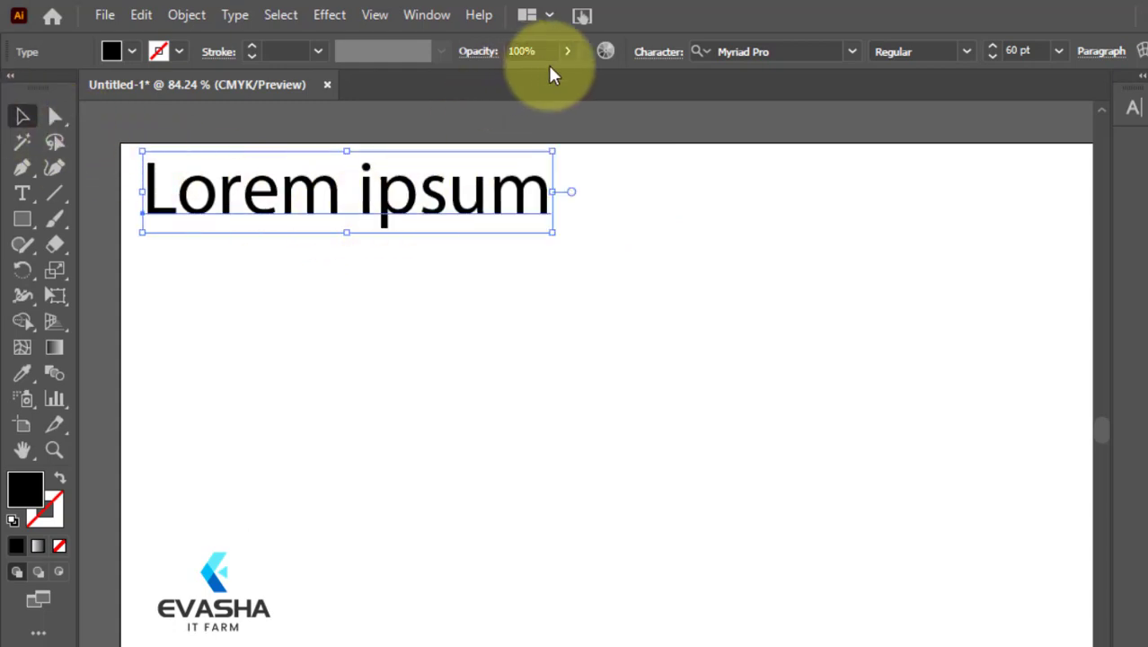
Try opacities of 64%, 65% and 40% on the "Lorem ipsum" text and restore it to 100%
click(659, 188)
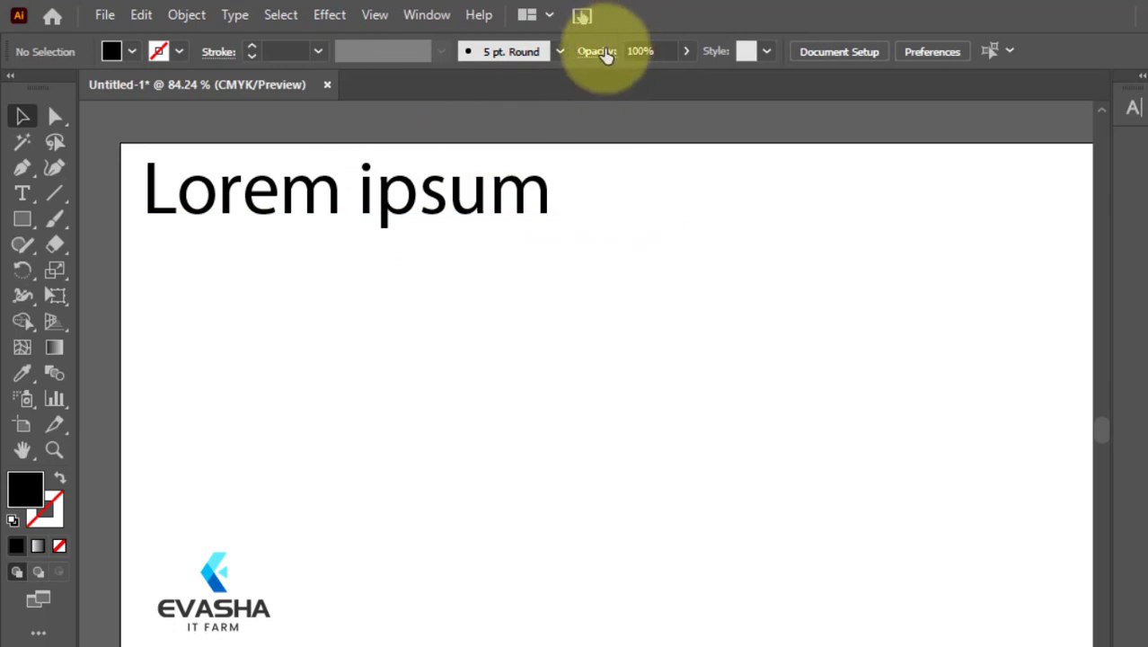
click(685, 54)
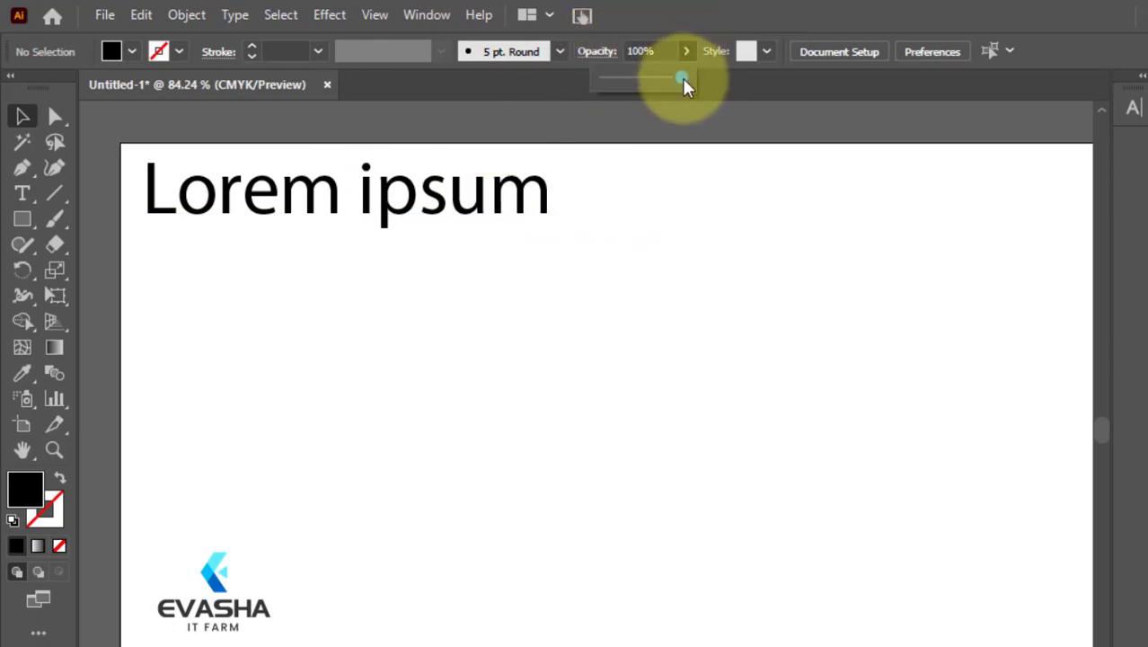
key(ctrl+a)
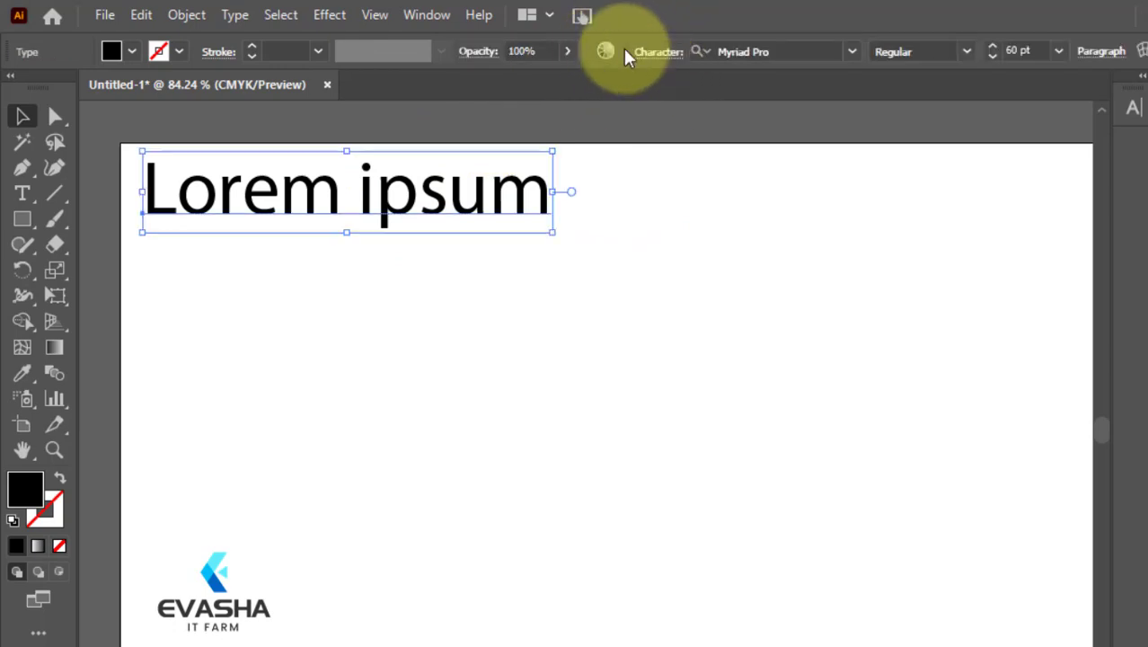
click(566, 51)
drag(563, 80, 537, 79)
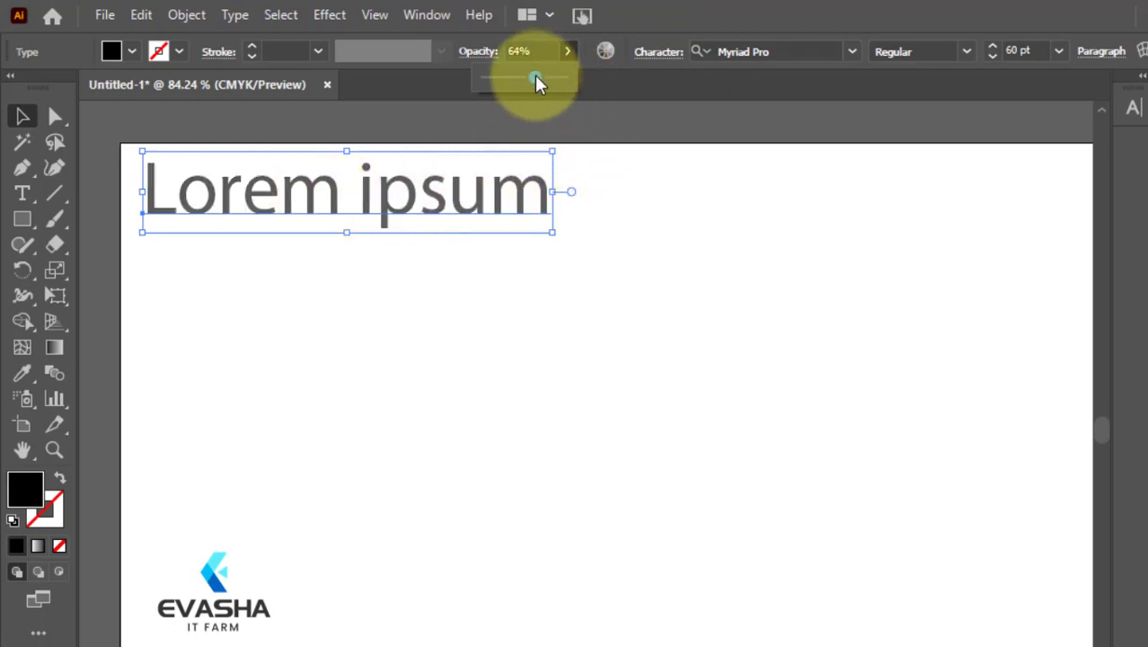
drag(536, 78, 565, 78)
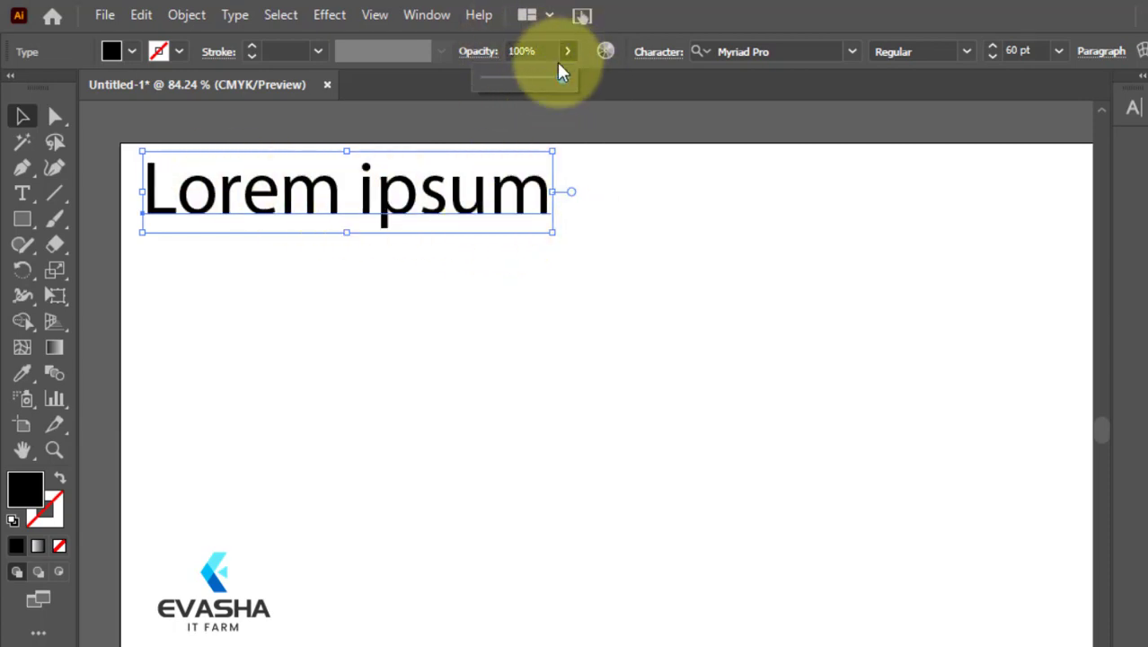
drag(561, 81, 535, 77)
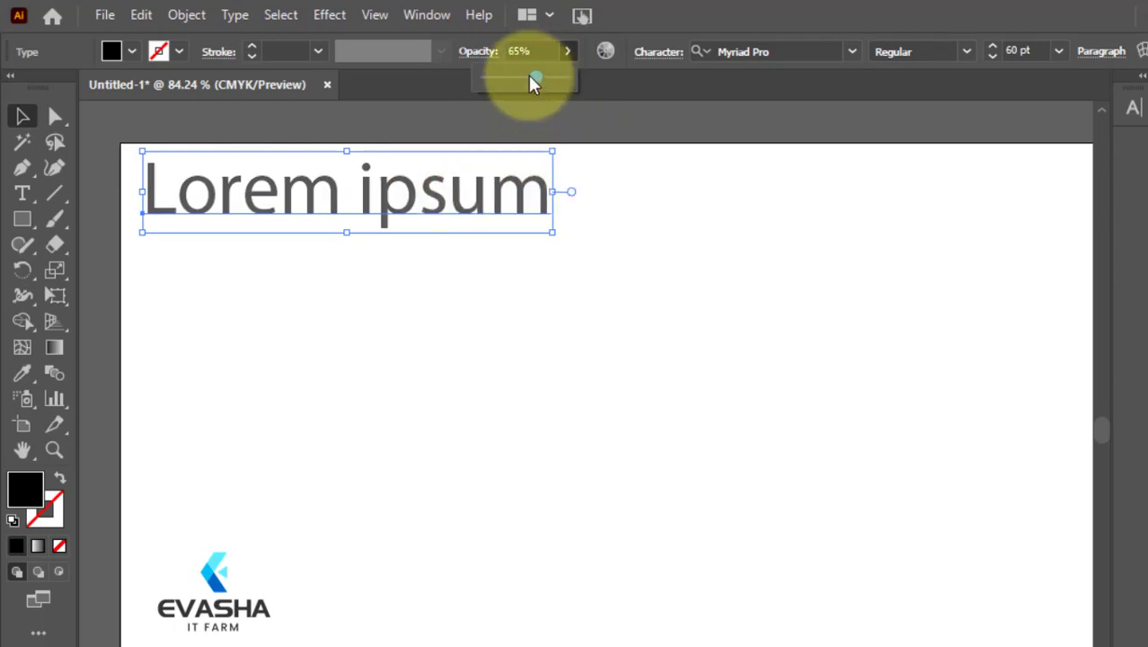
mouse_move(533, 79)
mouse_down()
mouse_move(495, 80)
mouse_move(521, 83)
mouse_up()
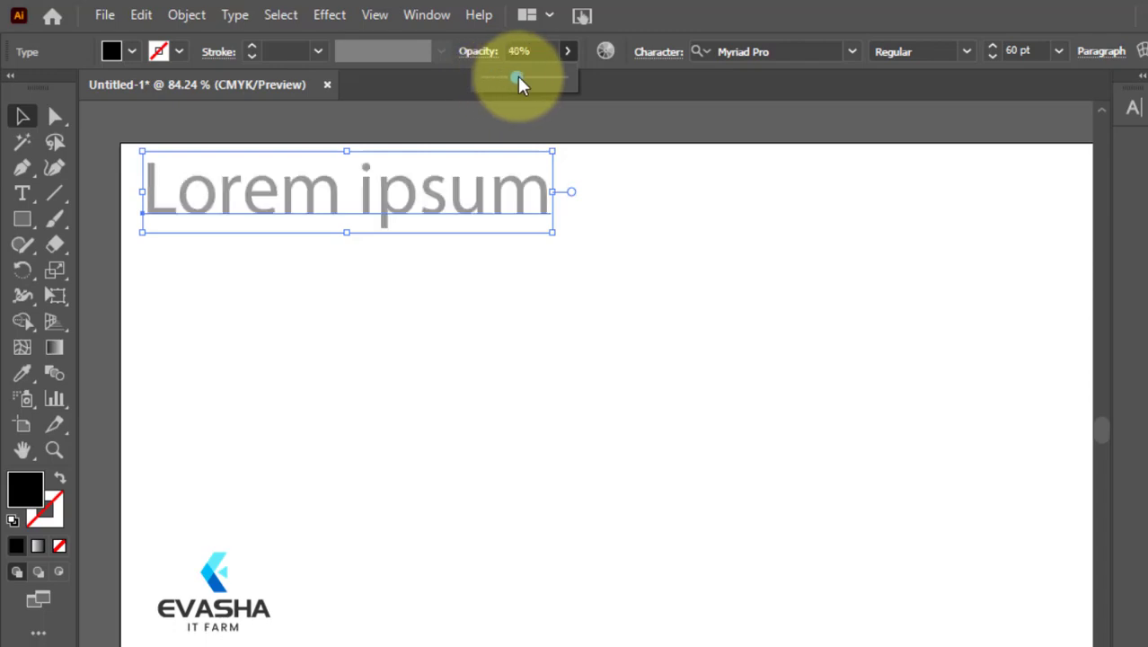
drag(528, 83, 573, 80)
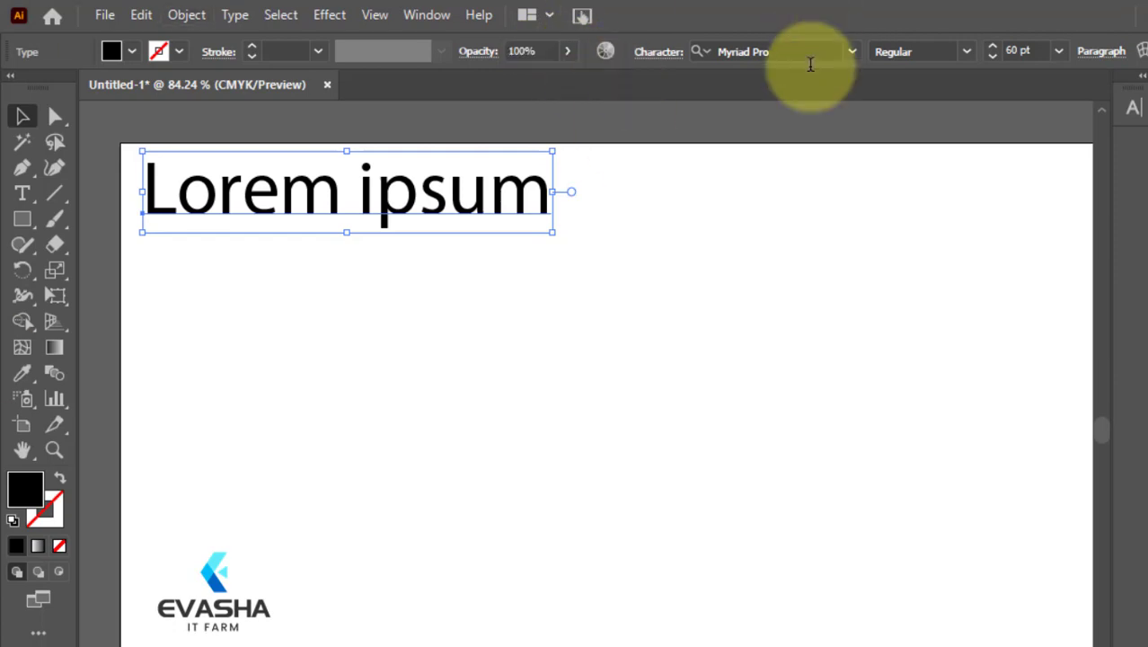
Delete the "Lorem ipsum" text from the artboard
click(31, 186)
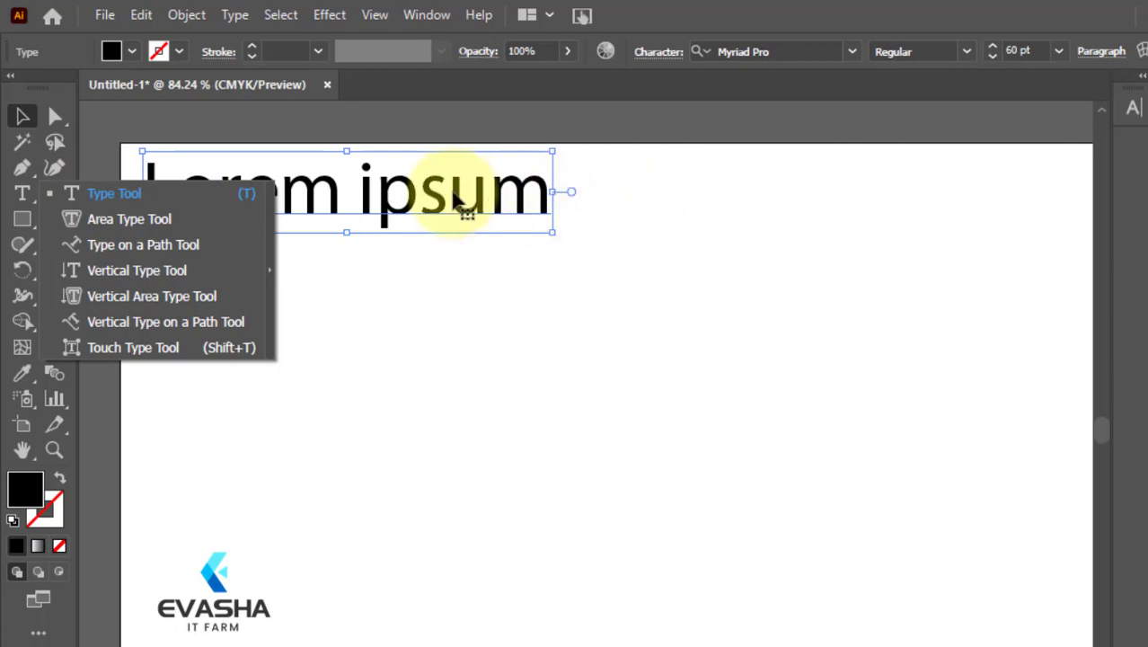
click(178, 191)
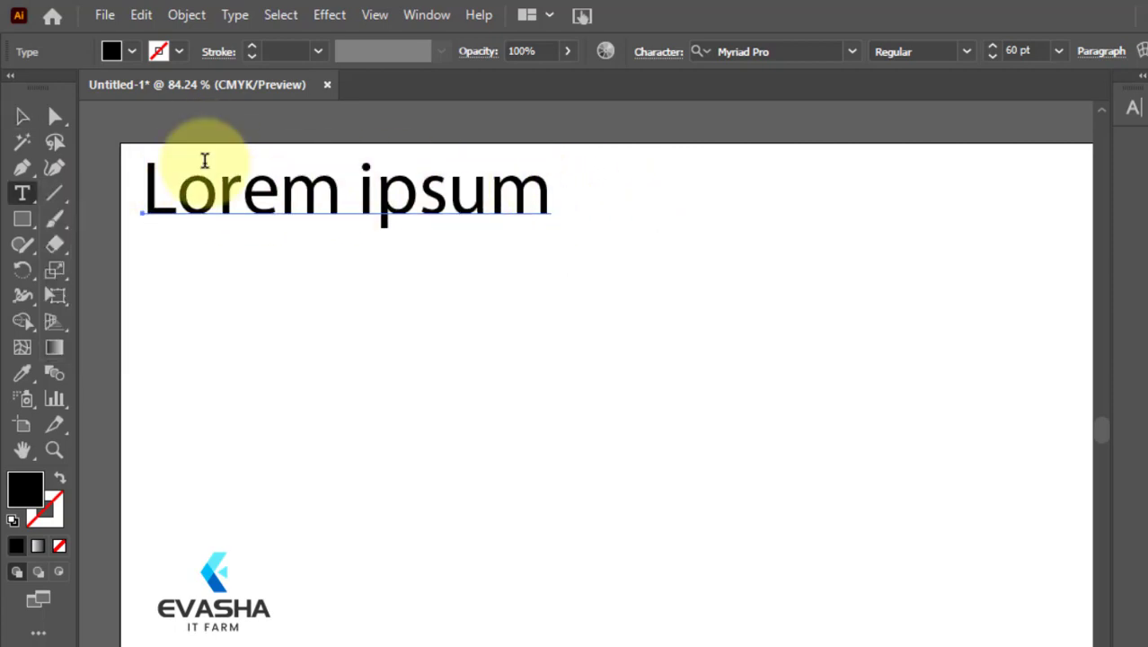
click(20, 120)
key(backslash)
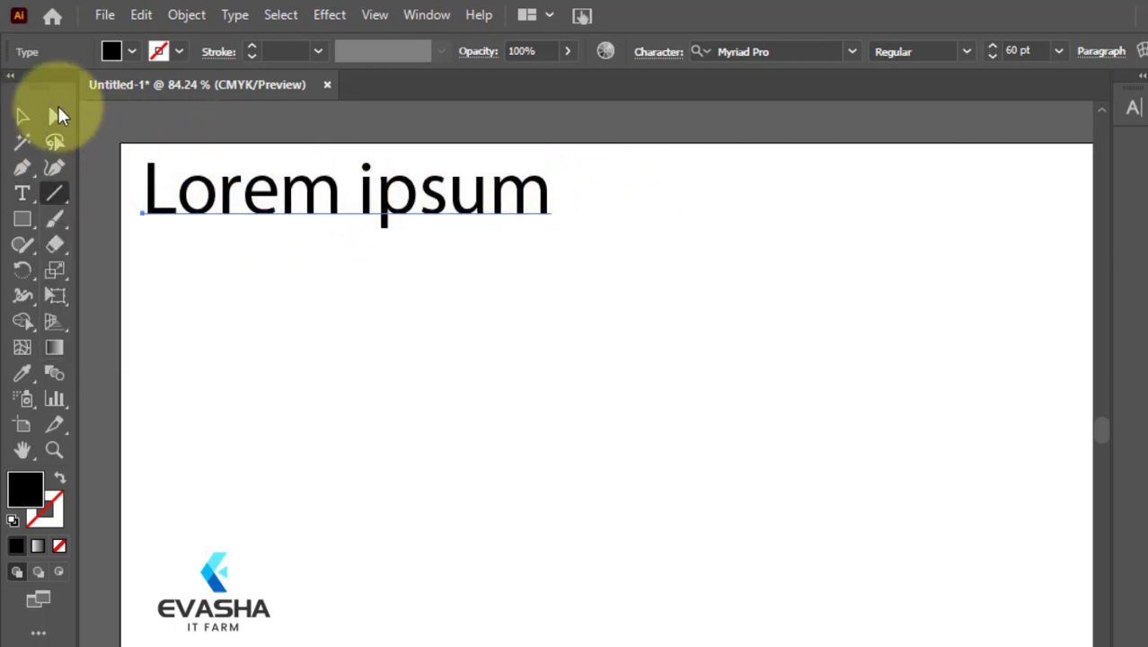
click(21, 116)
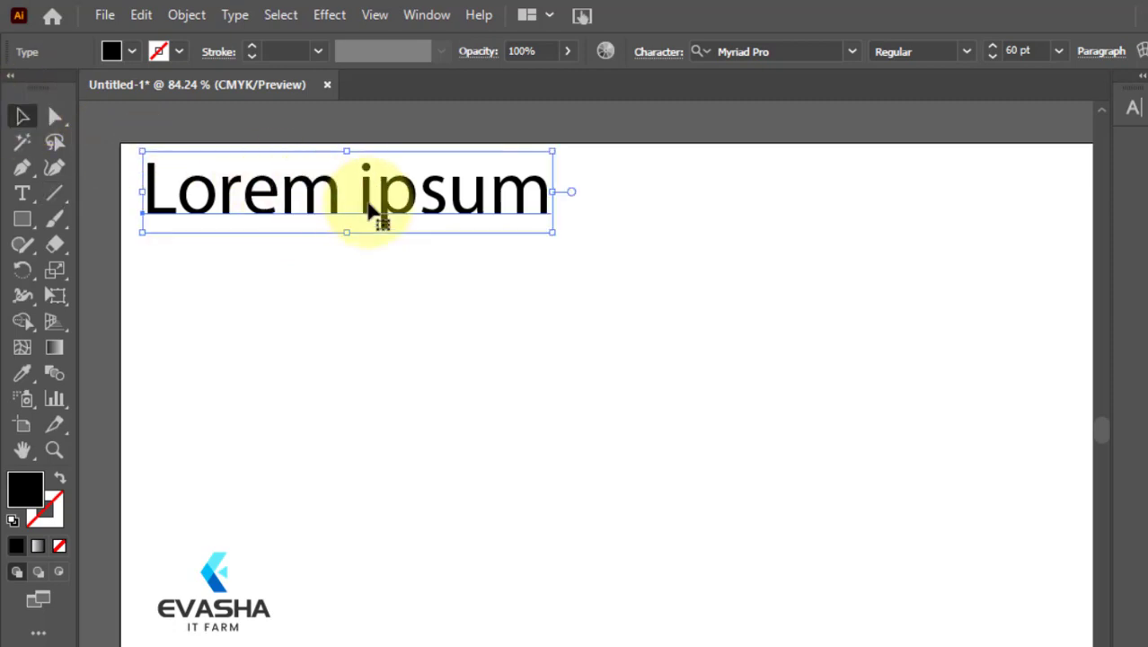
key(Delete)
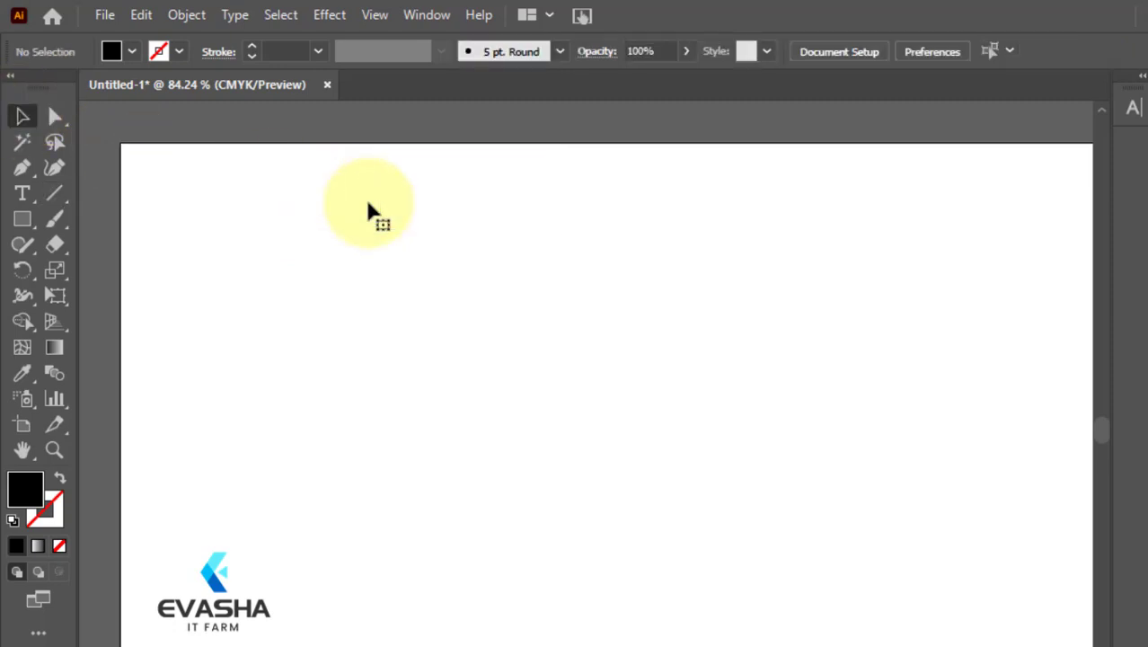
Place a 48 pt "Lorem ipsum" point text near the artboard's upper-left corner and clear the stray second text beside it
click(22, 193)
click(99, 193)
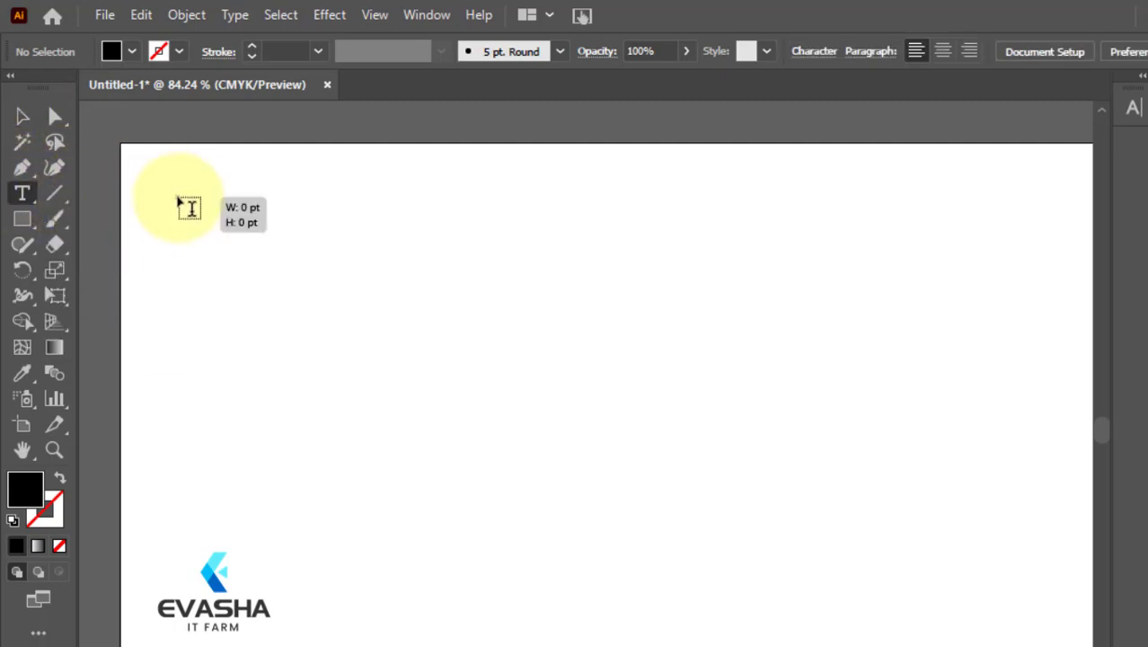
click(180, 201)
key(ctrl+shift+comma)
click(520, 191)
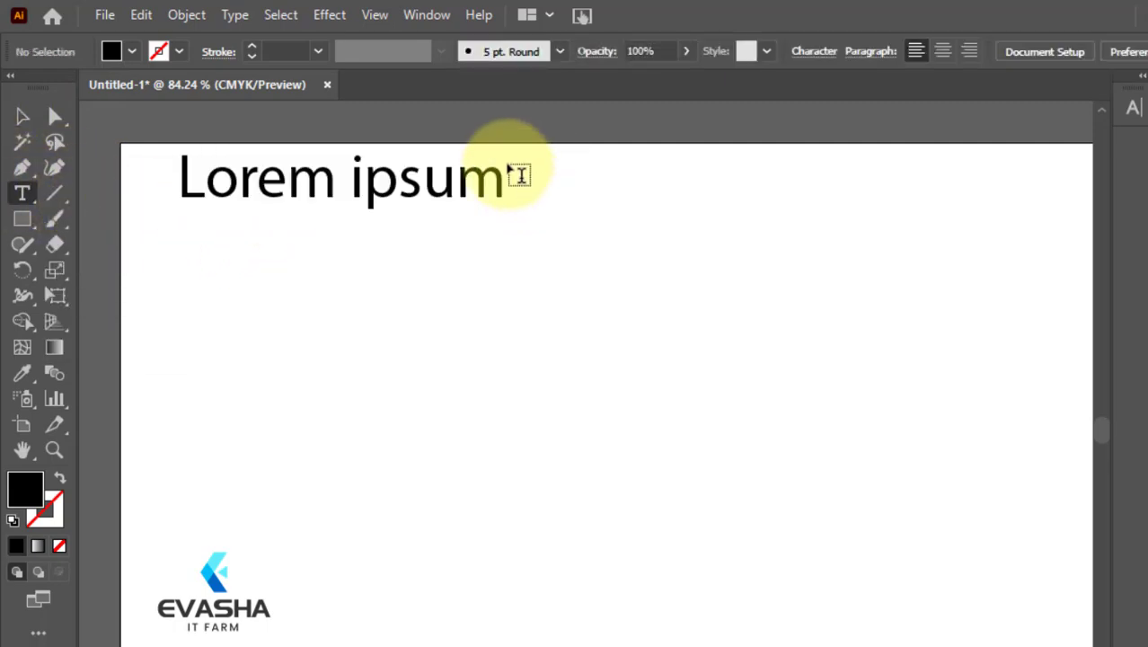
click(511, 171)
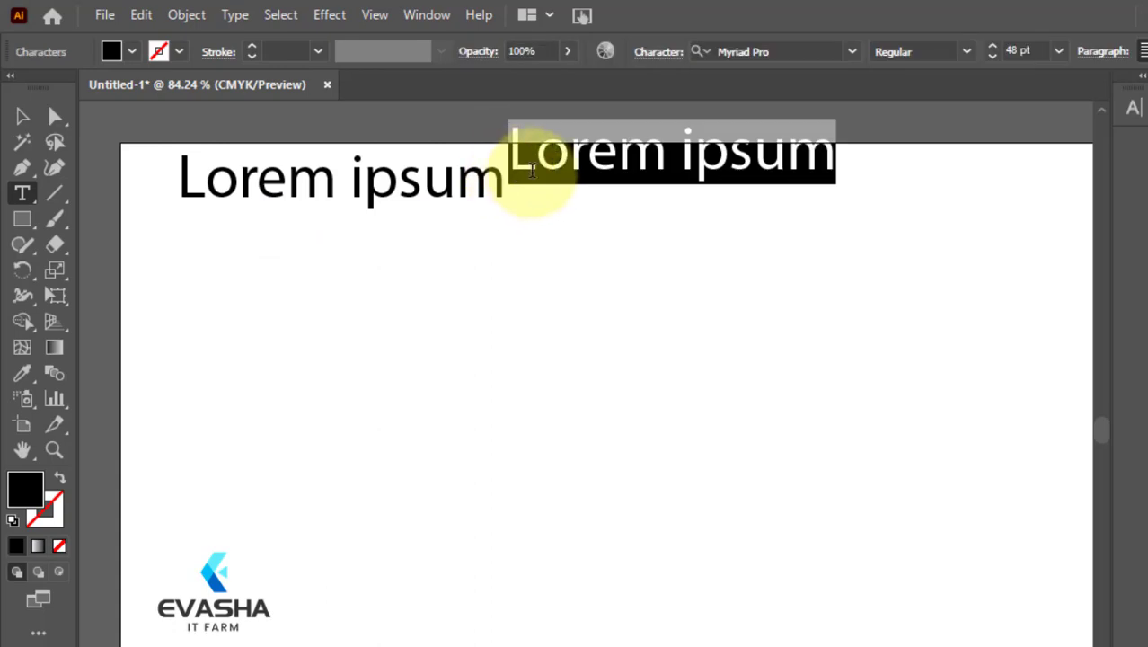
key(BackSpace)
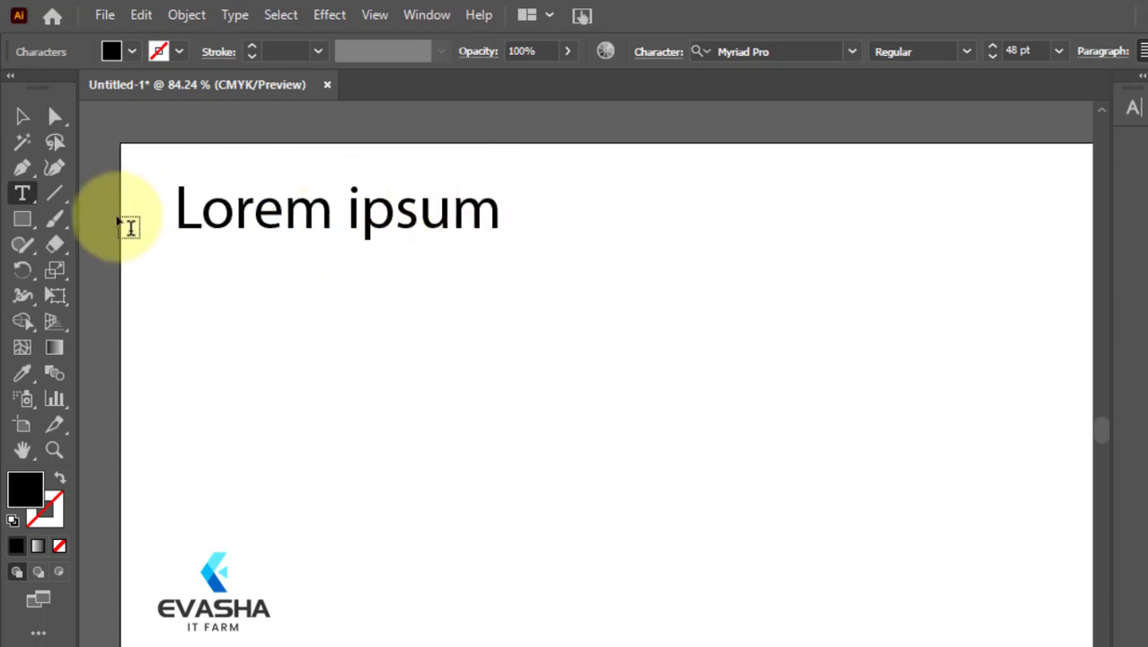
Extend the "Lorem ipsum" point text past the artboard's edge with filler words, then trim it back to end in "jhivhcjvcvjbv kjvucfv"
text(jhivhcjvcvjbv)
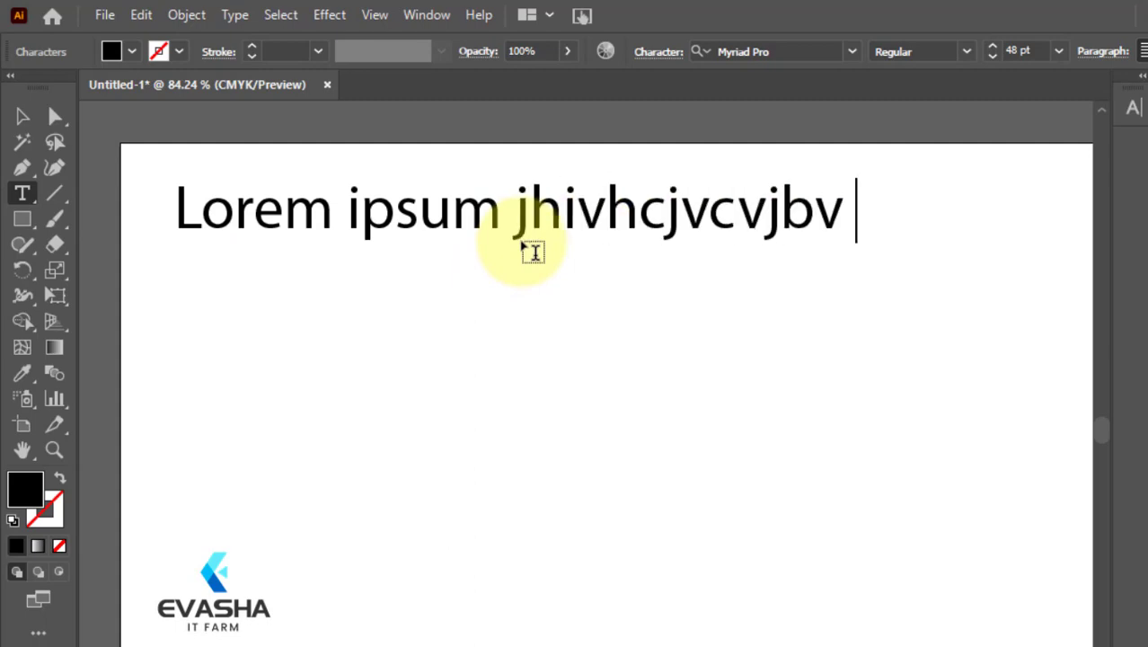
text( kjvucfvbu)
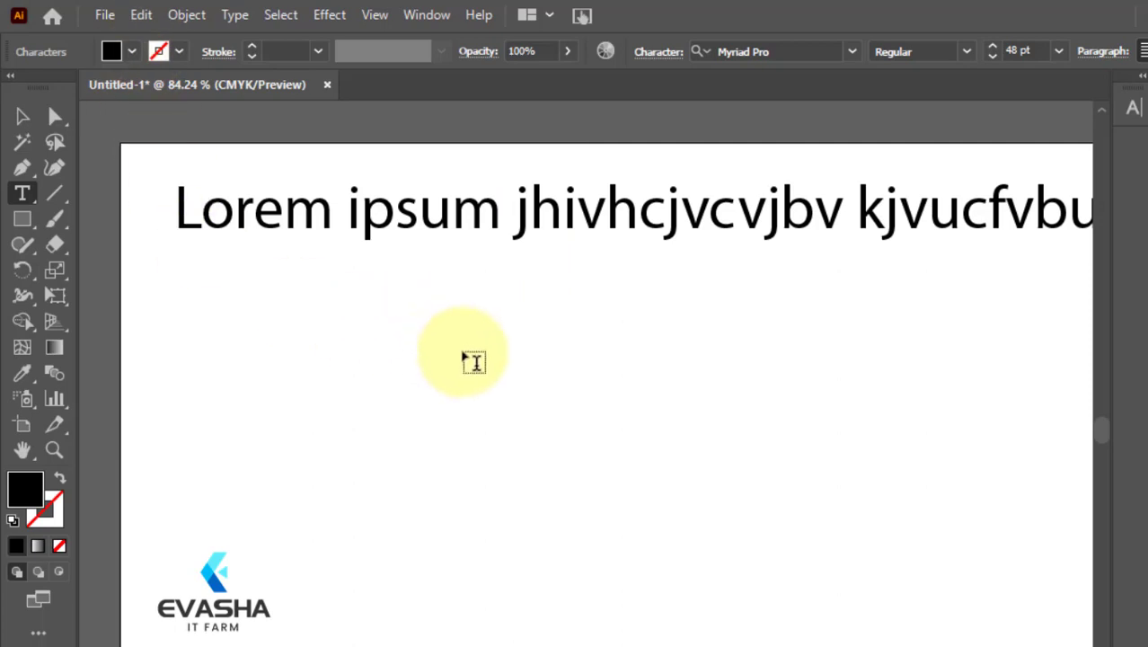
scroll(468, 363, down, 2)
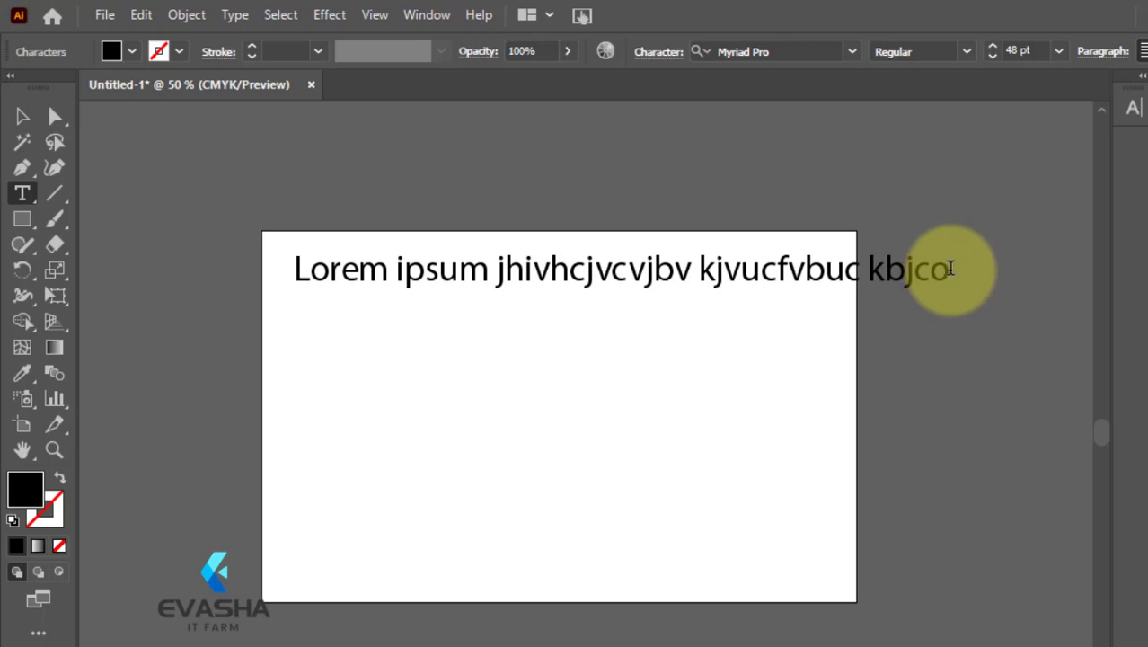
key(BackSpace)
key(BackSpace)
key(BackSpace)
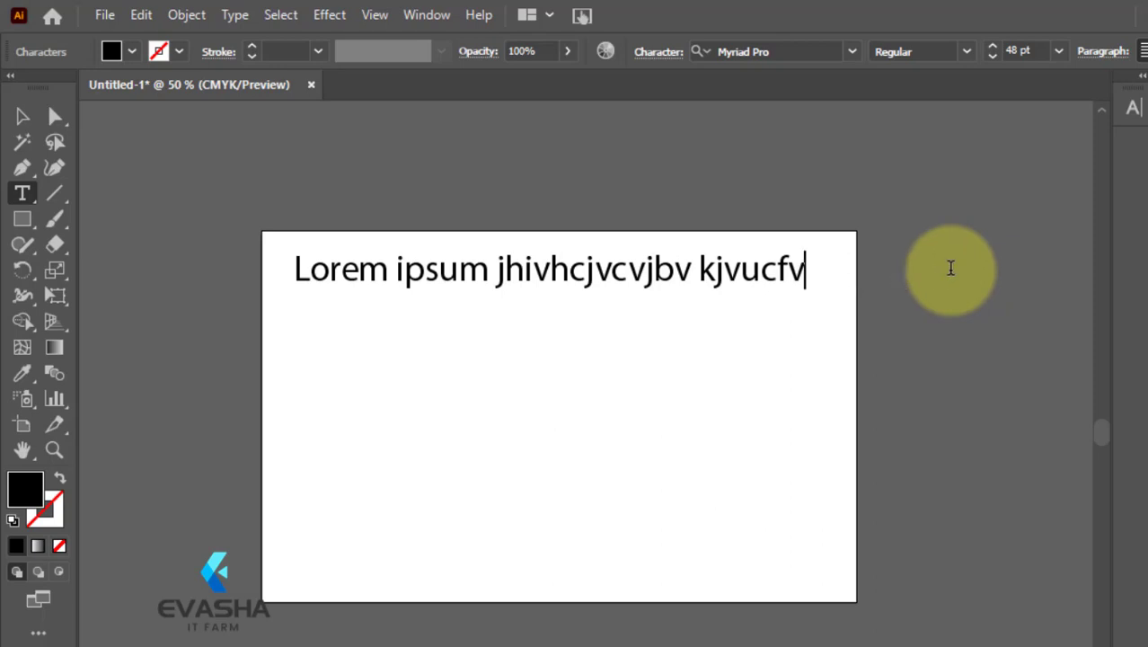
Delete the one-line point text "Lorem ipsum jhivhcjvcvjbv kjvucfv" from the artboard
scroll(671, 436, up, 1)
scroll(671, 436, up, 1)
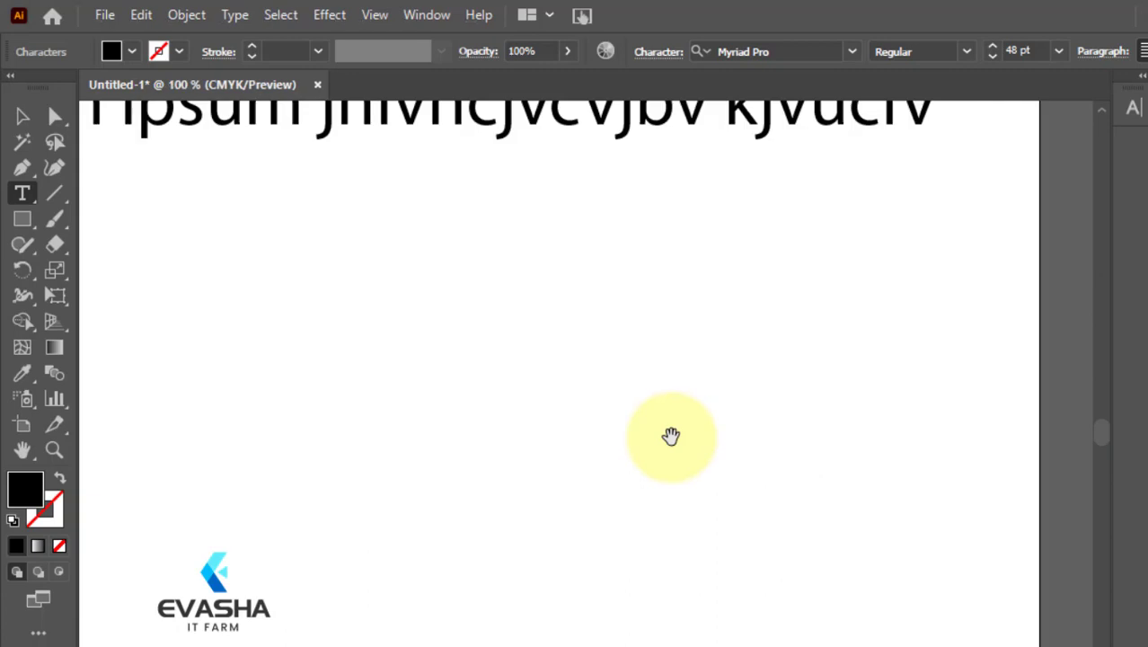
scroll(671, 435, down, 1)
scroll(671, 436, up, 1)
scroll(882, 540, up, 2)
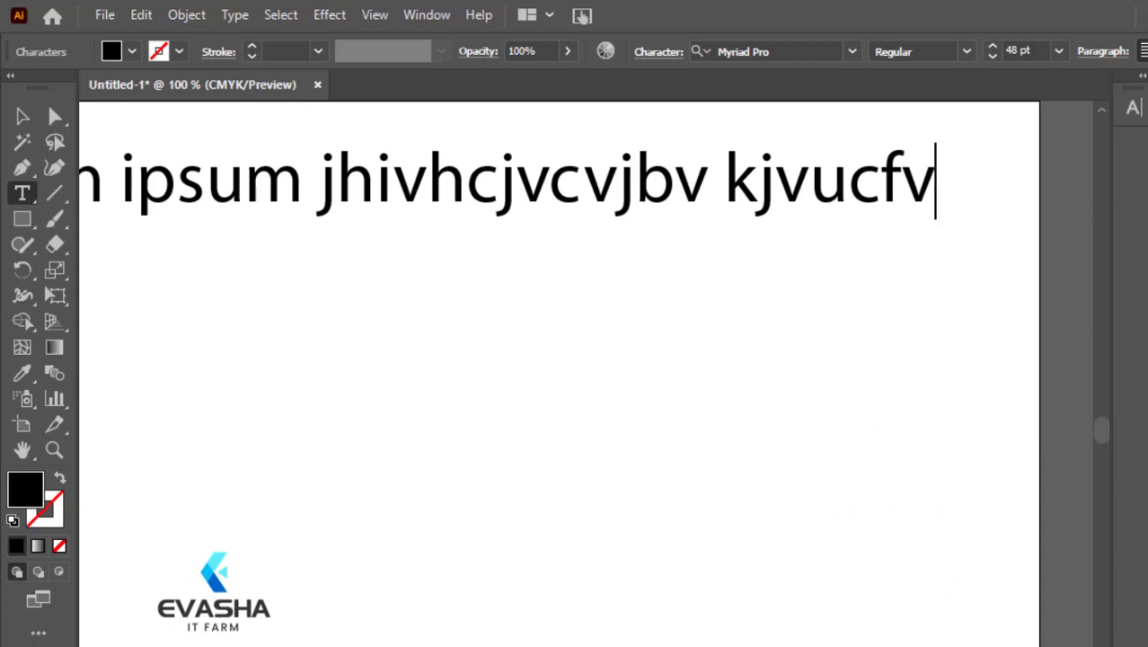
mouse_move(660, 646)
mouse_down()
mouse_move(645, 645)
mouse_move(659, 646)
mouse_up()
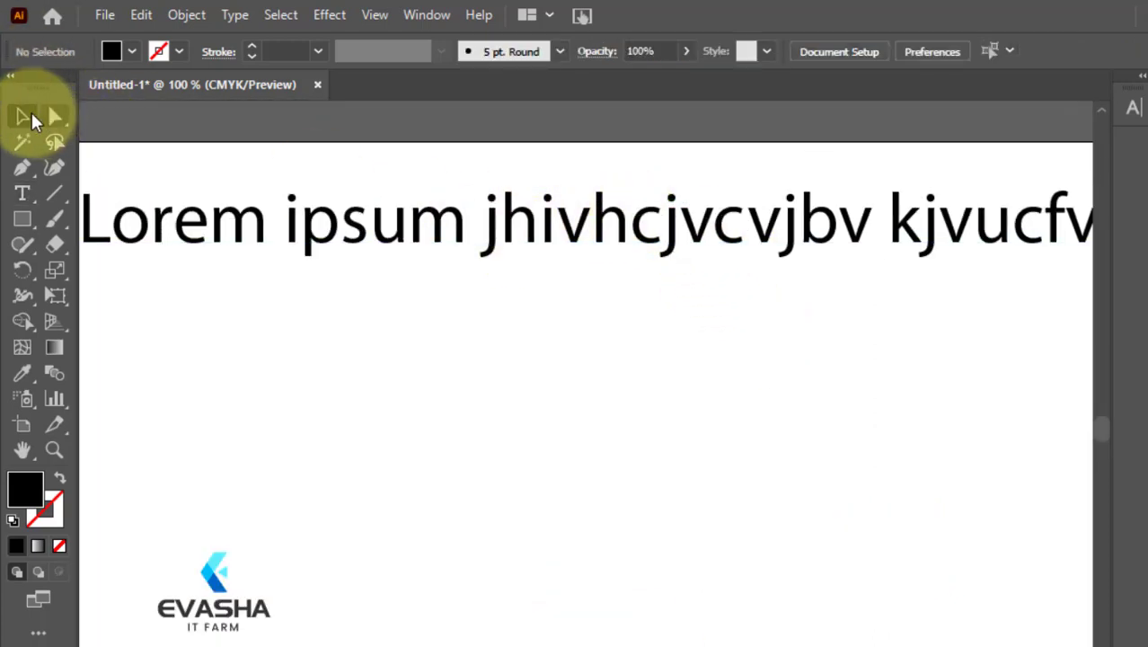
click(245, 230)
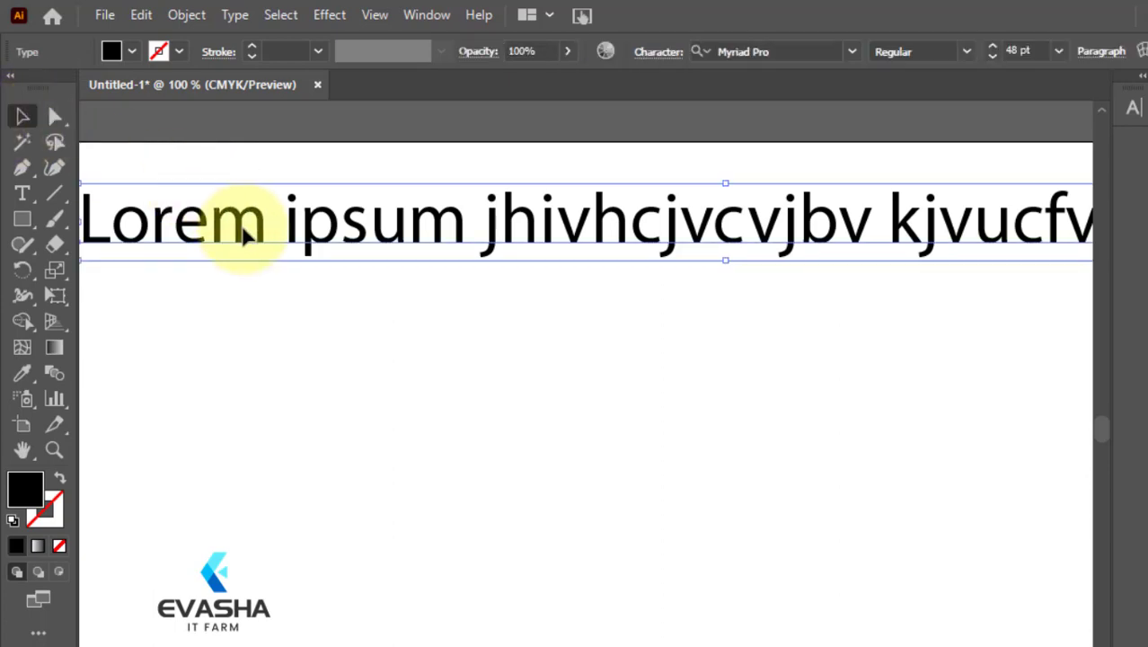
key(Delete)
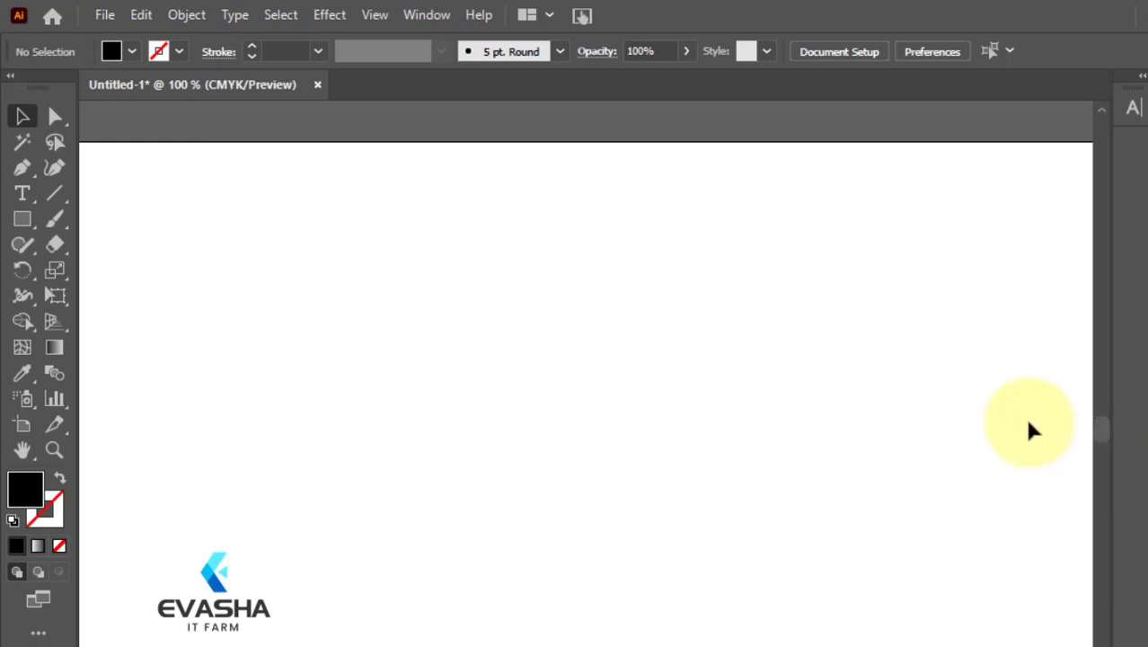
Draw a 48 pt area text box about half the artboard's width at its upper-left corner and clear the placeholder text
scroll(1031, 431, down, 1)
scroll(1029, 430, down, 1)
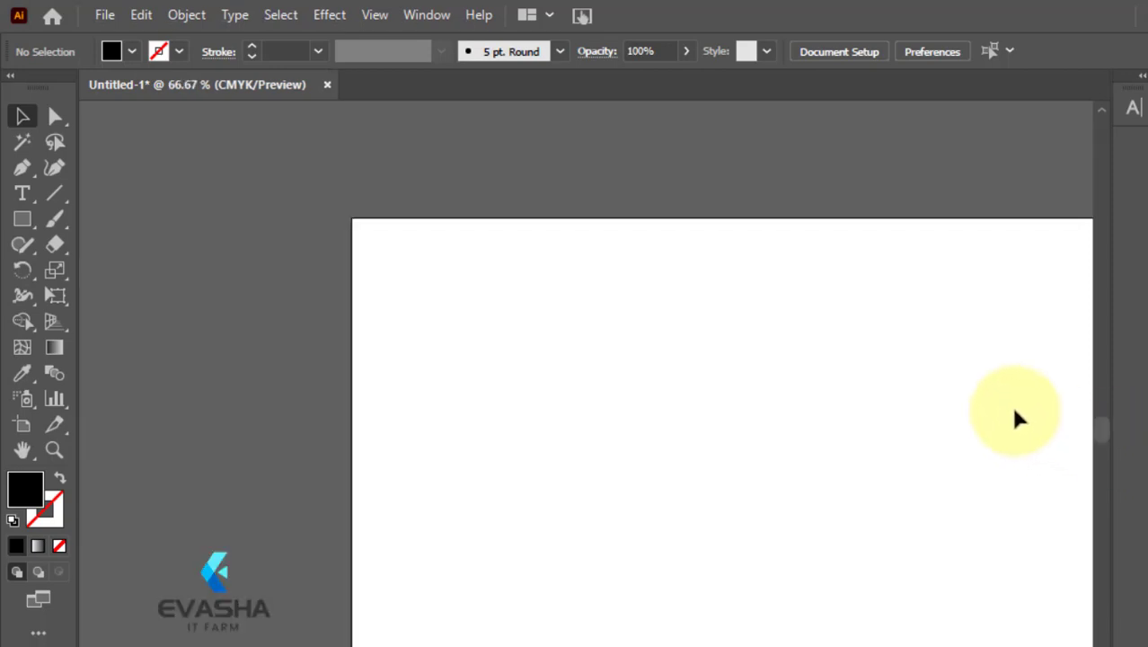
drag(932, 422, 774, 364)
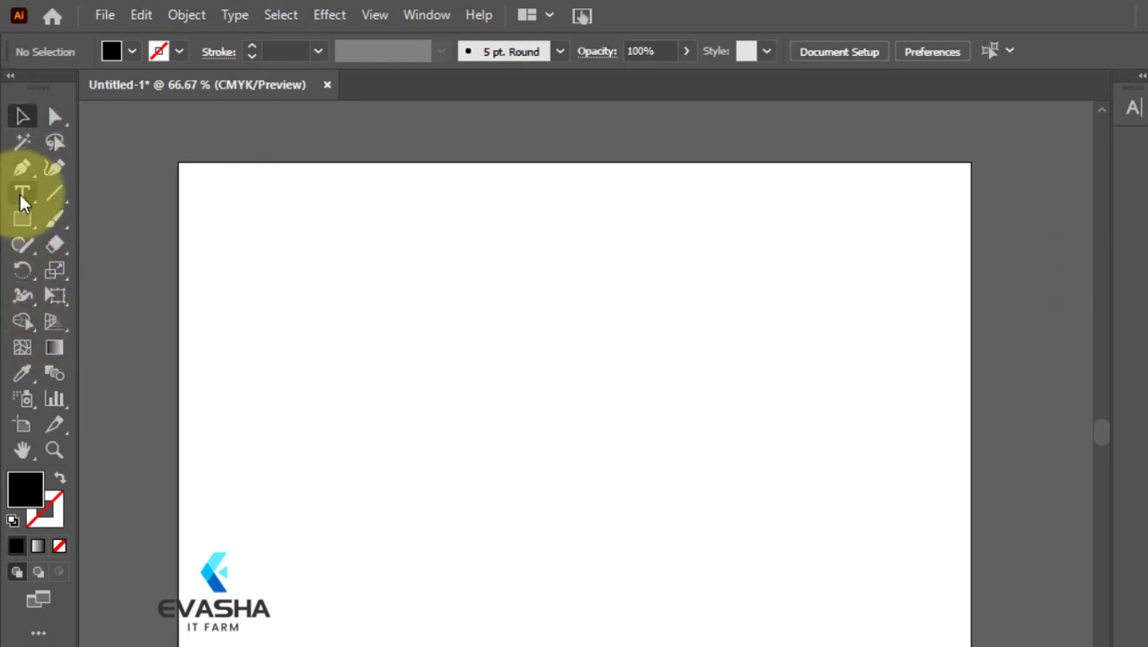
drag(22, 194, 72, 191)
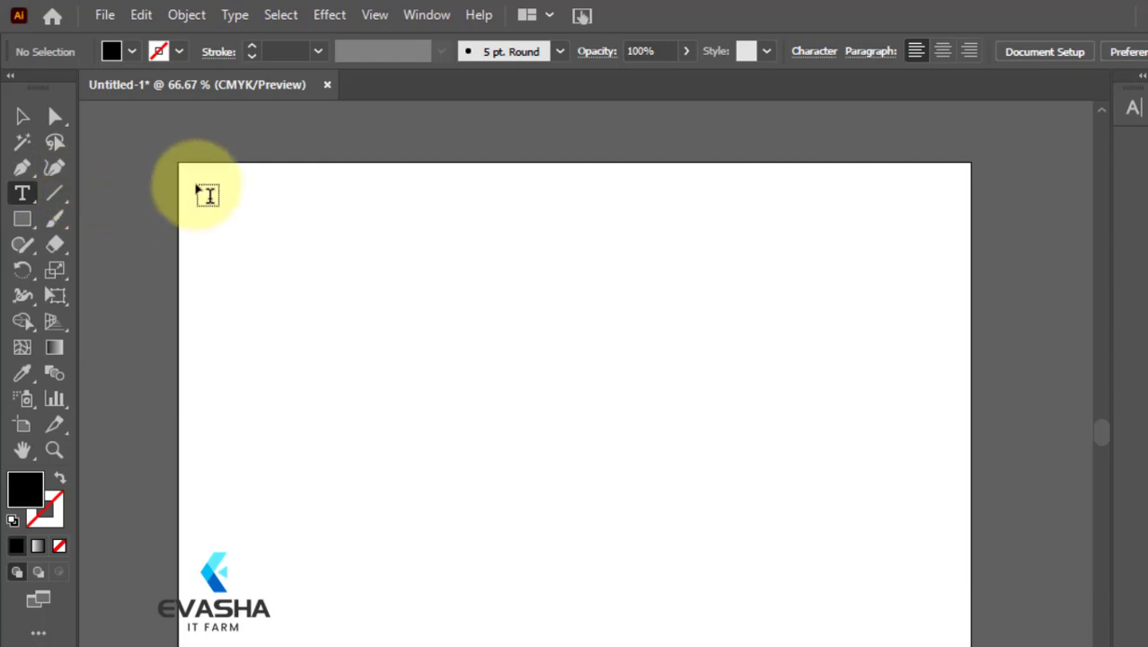
drag(198, 192, 577, 433)
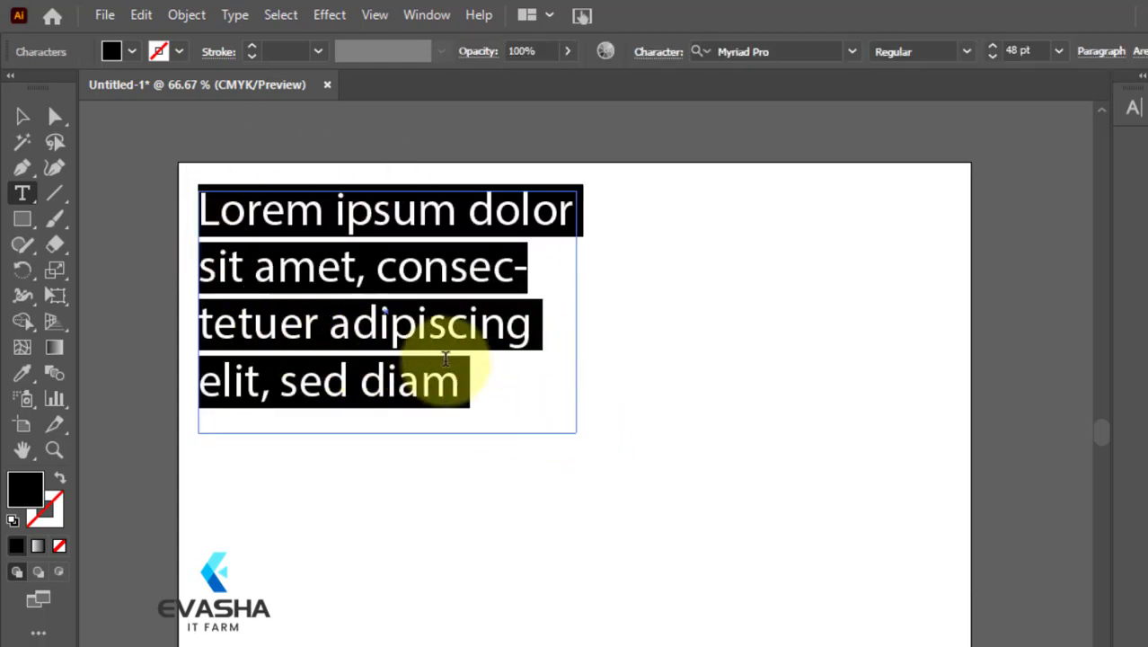
click(504, 390)
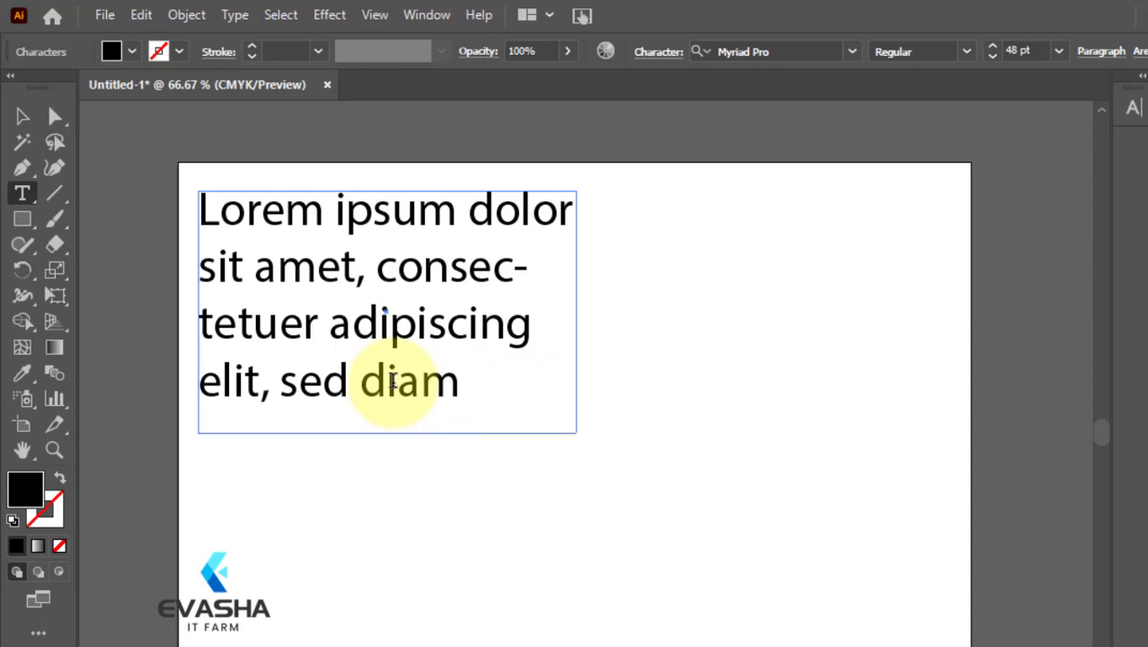
drag(466, 385, 201, 209)
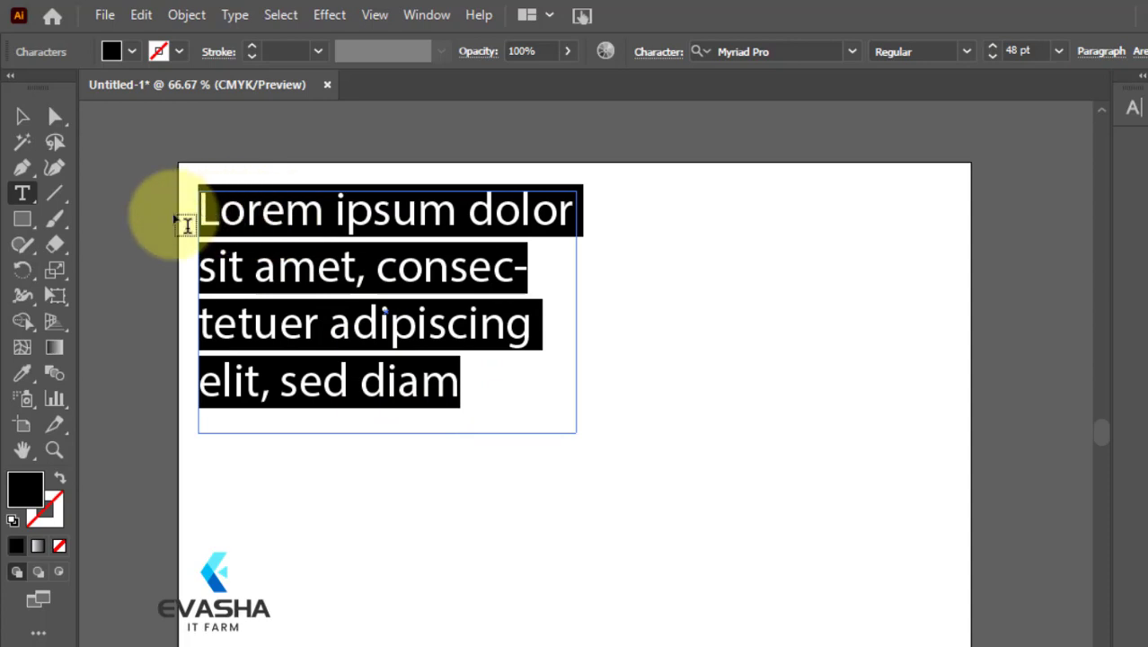
key(BackSpace)
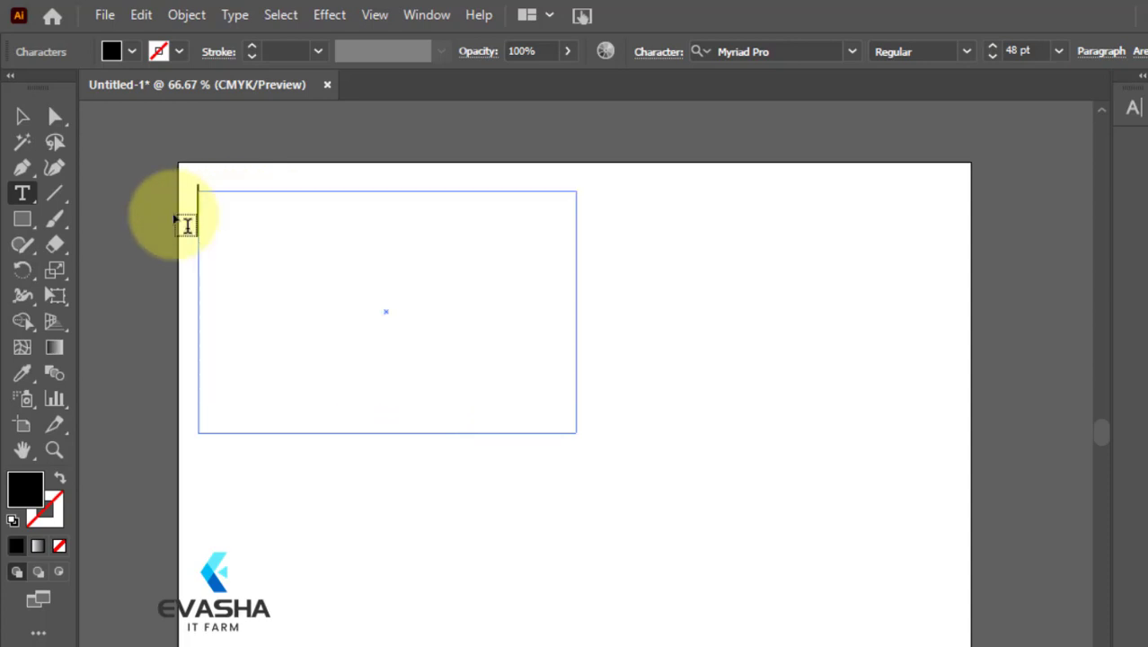
Fill the text box with "nju8y jnyu mnljnjh kmjjooiooiui kmljikj kmljoojo kjoioiu kjiji", then delete the box
text(nju8y)
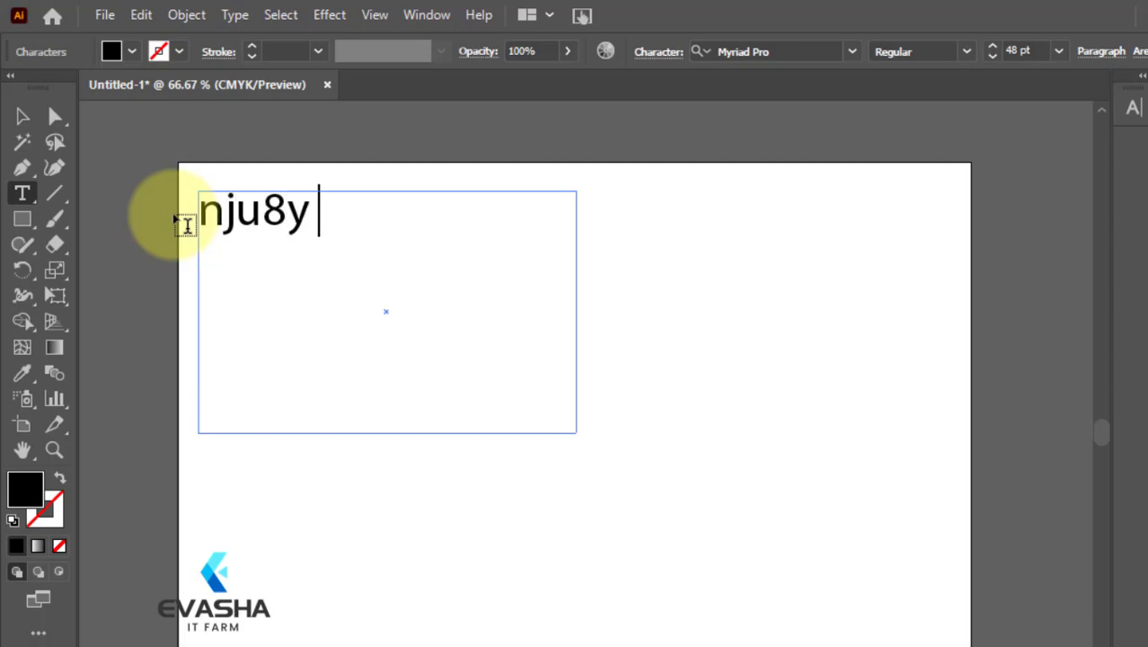
text( jnyu mnlj)
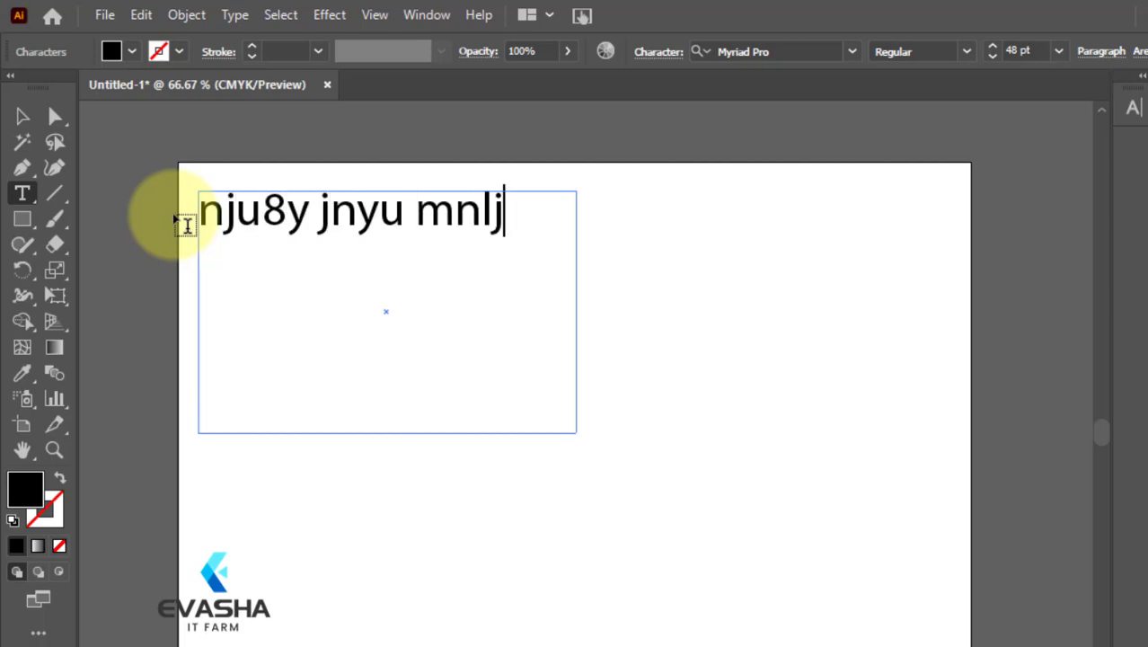
text(njh kmjjo)
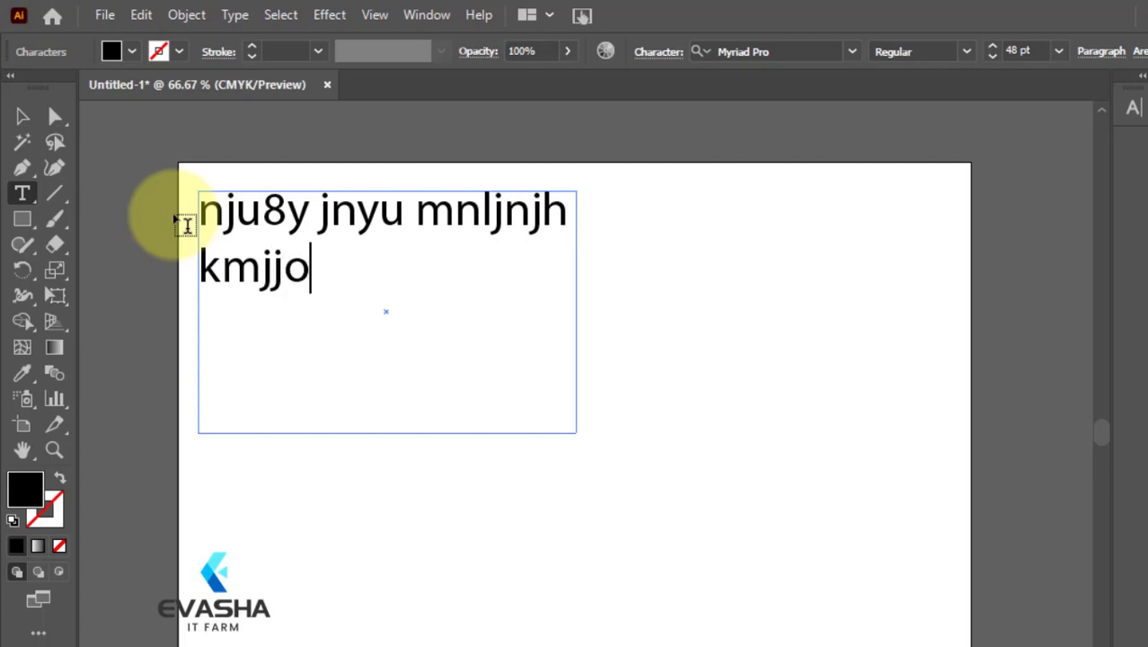
text(oiooiui kmlj)
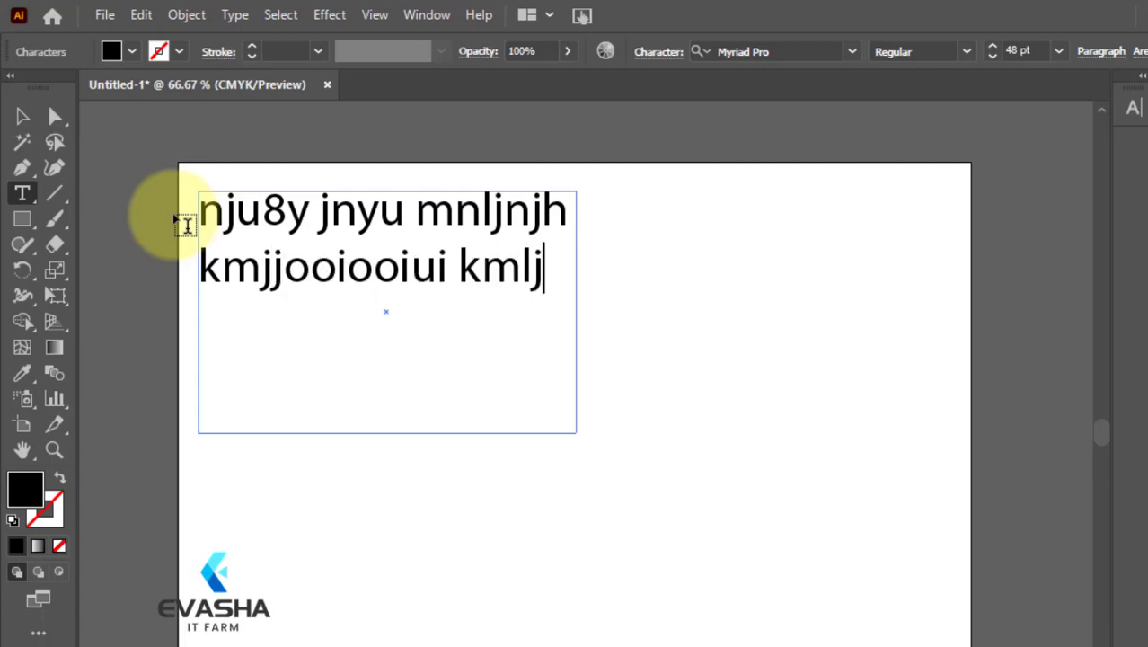
text(ikj kmljoojo)
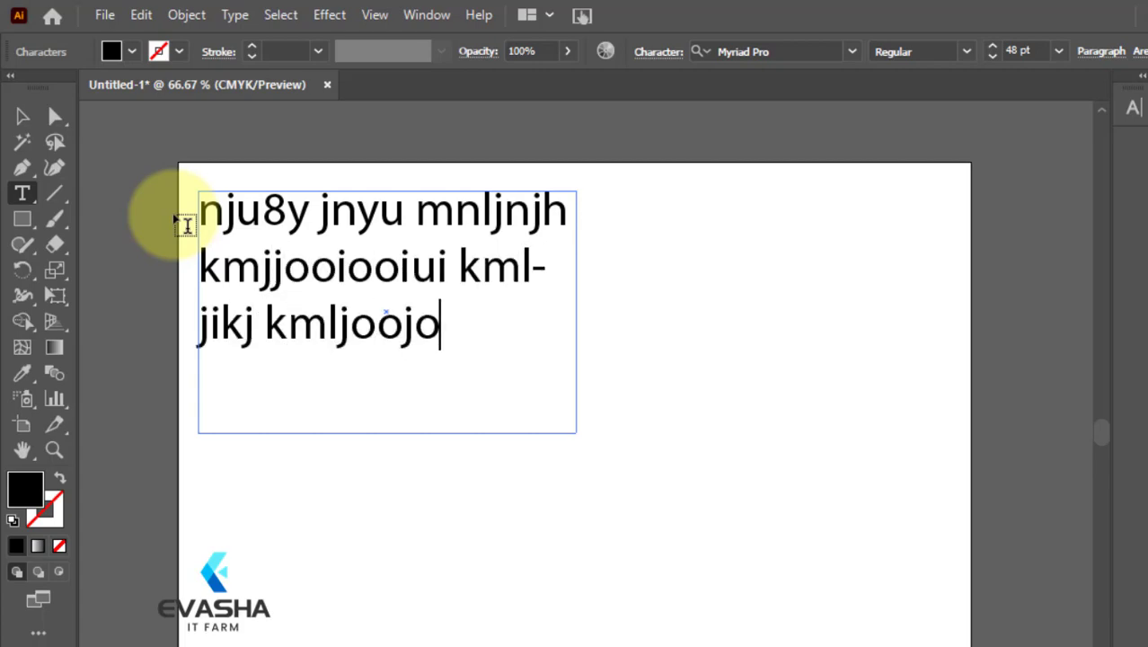
text( kjoioiu kjiji)
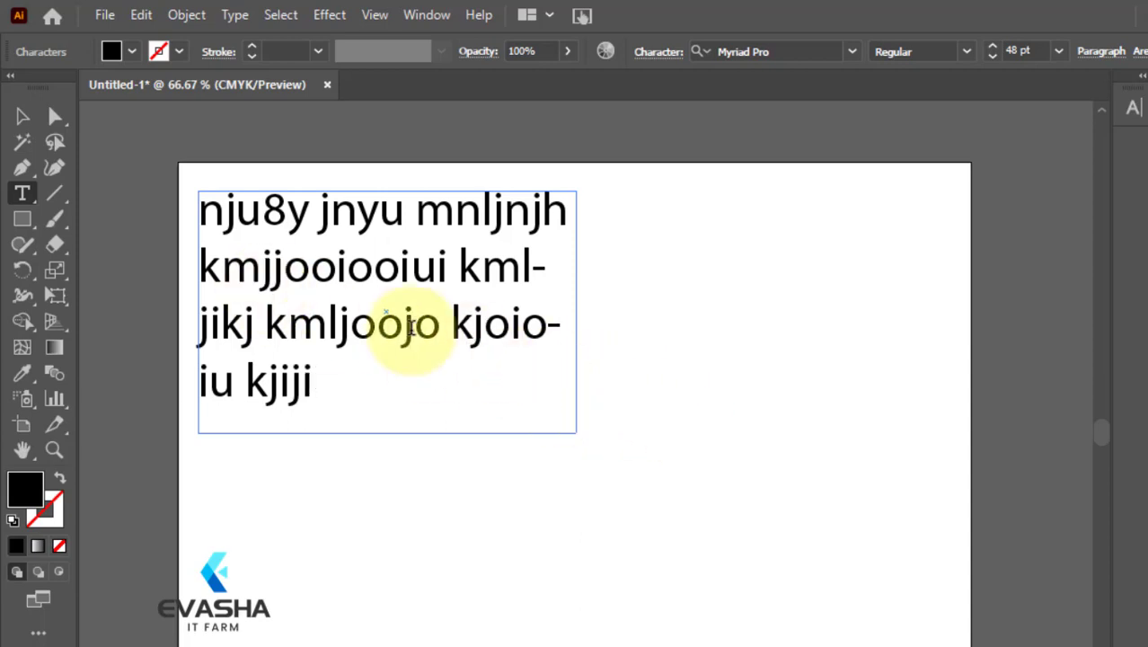
click(15, 113)
key(Delete)
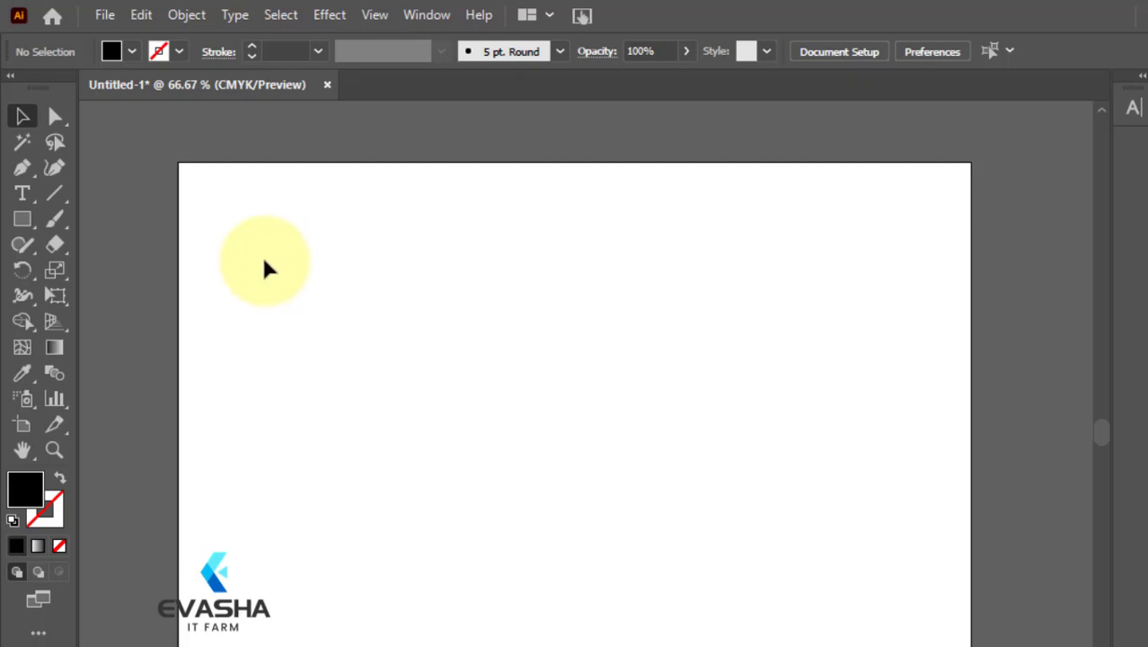
Place a 48 pt "Lorem ipsum" point text in the artboard's upper-left area and remove the stray texts created beside it
drag(22, 194, 104, 205)
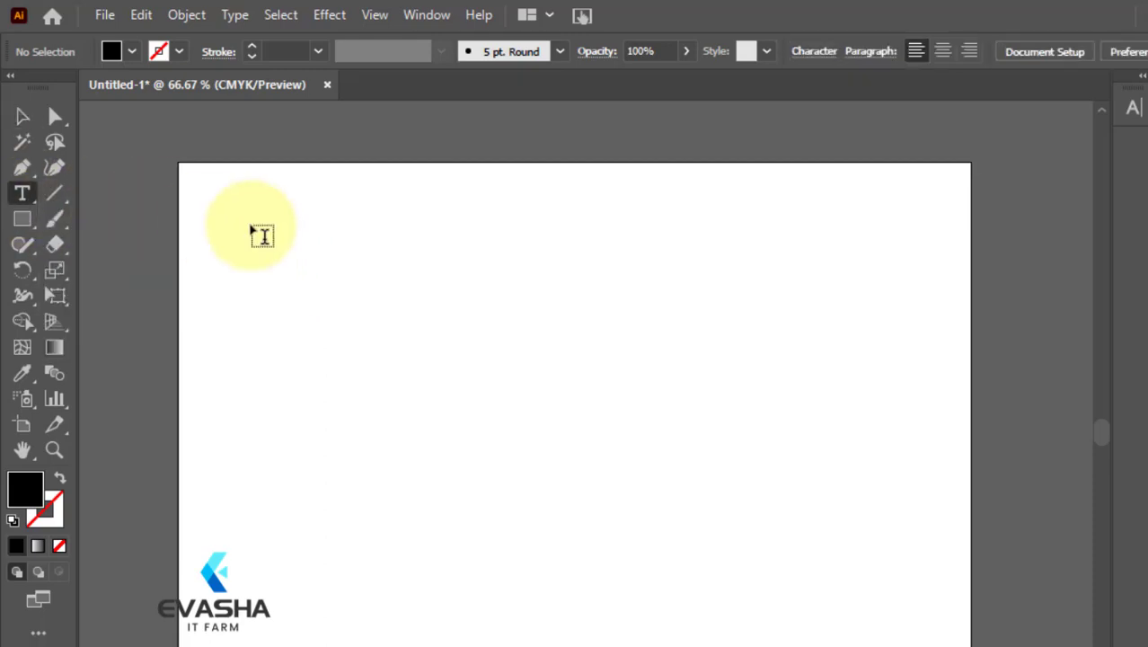
click(269, 243)
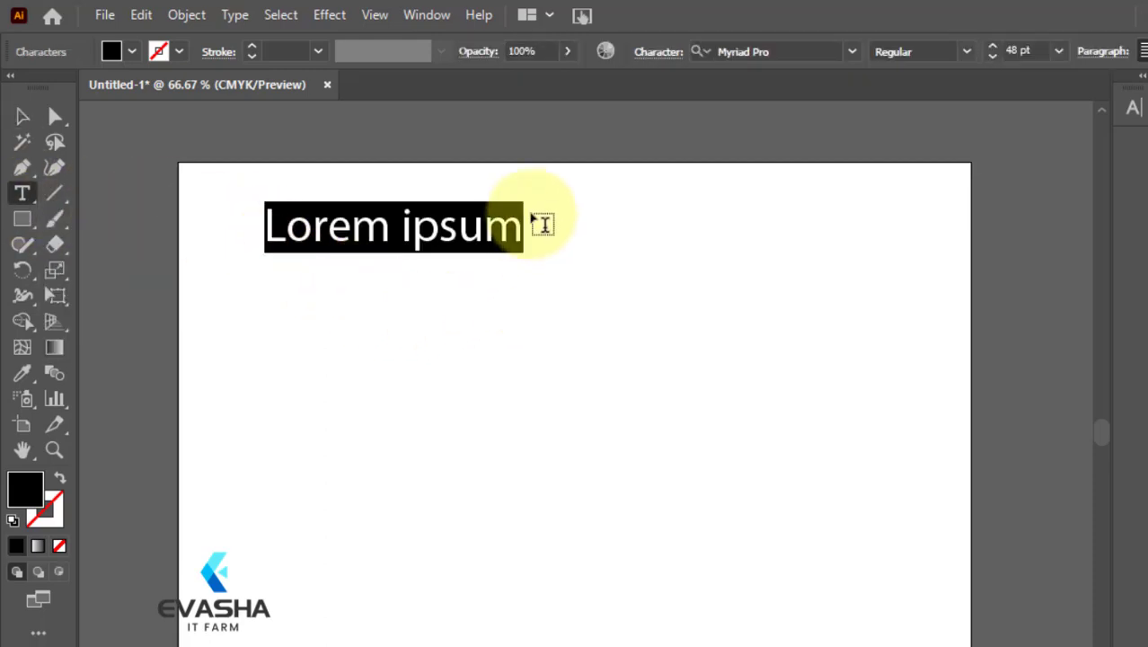
click(533, 216)
click(527, 230)
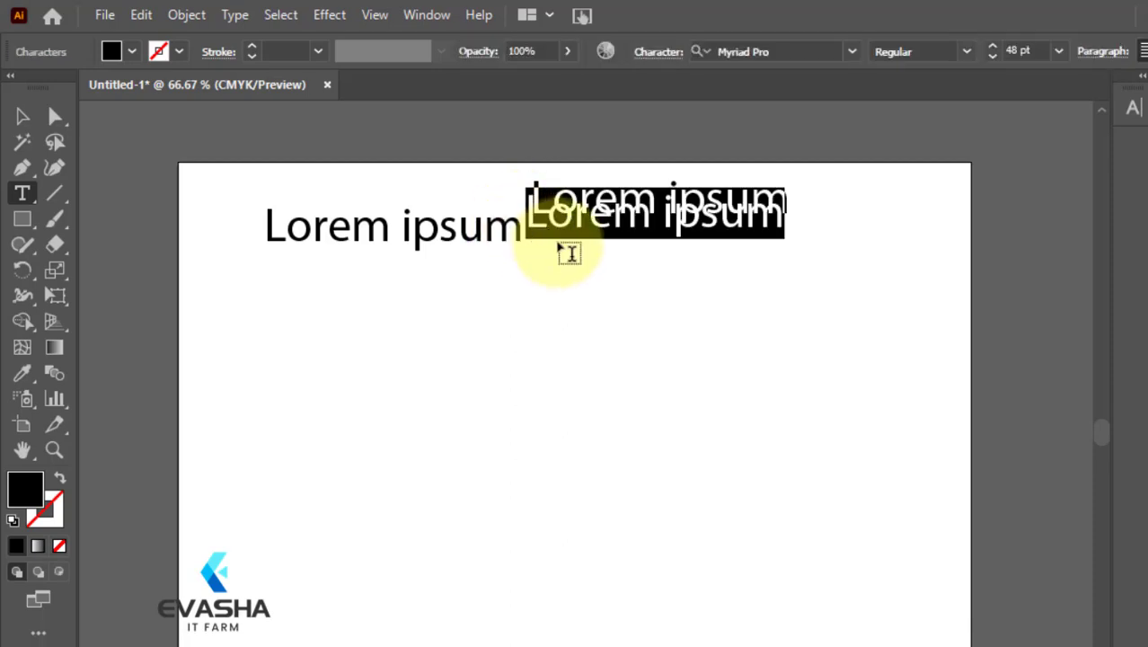
key(BackSpace)
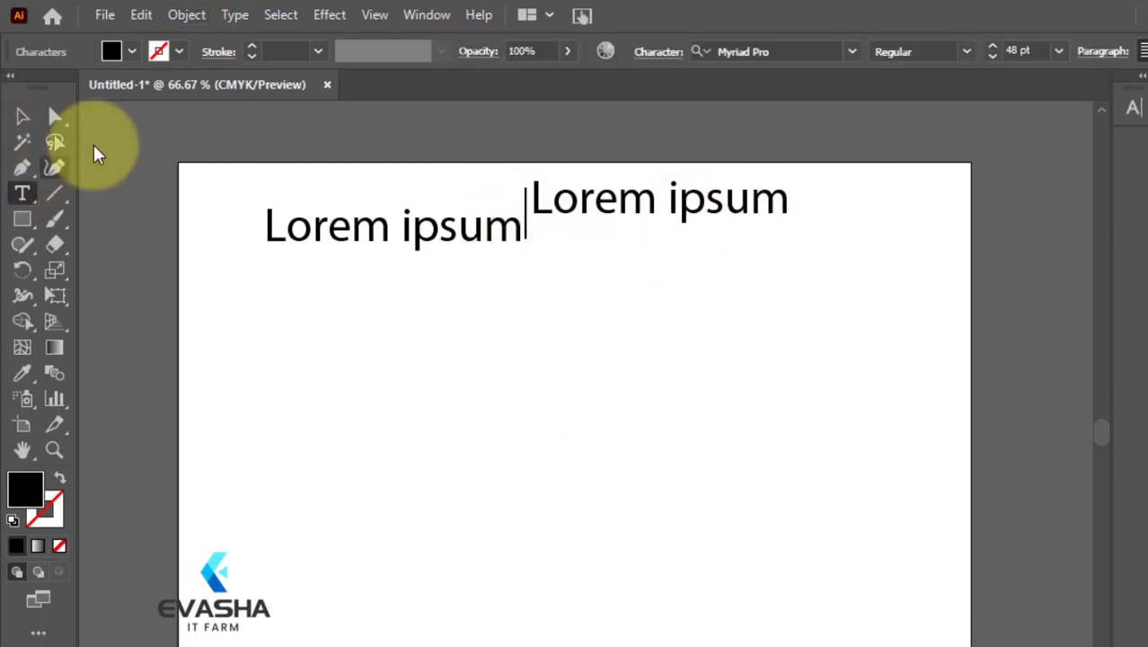
click(22, 116)
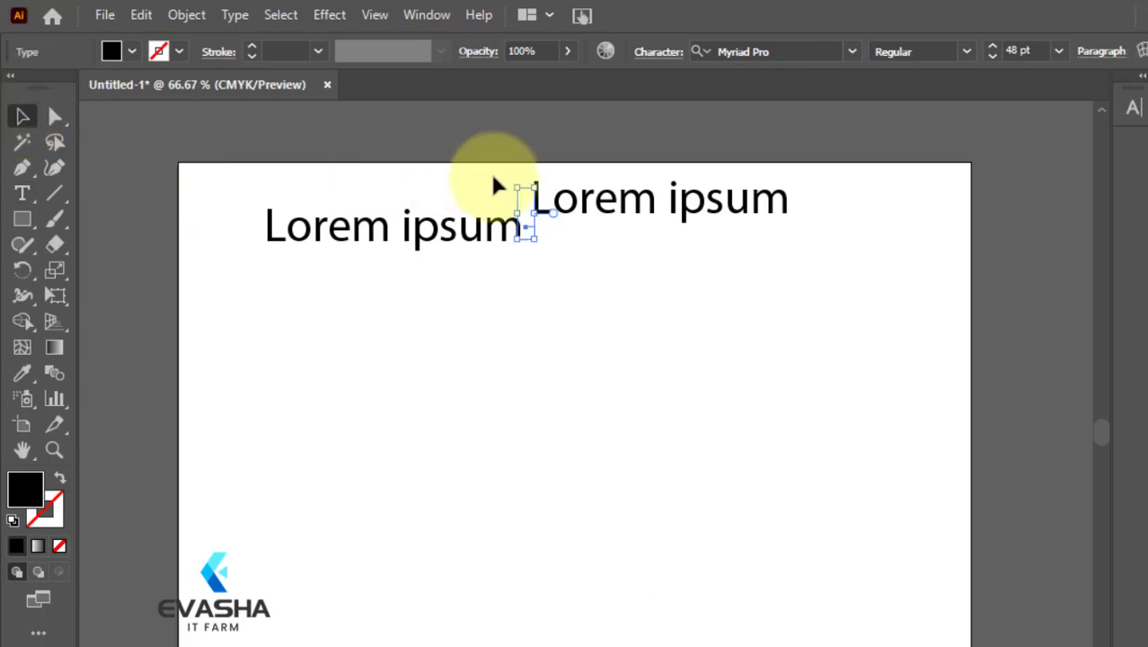
click(609, 220)
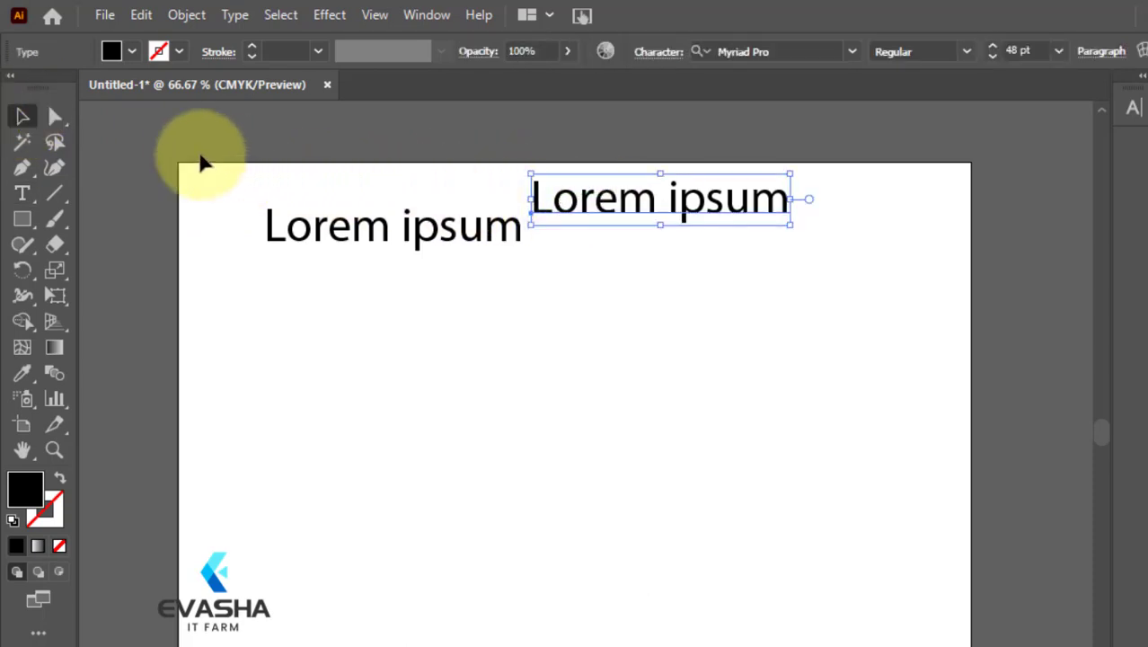
key(Delete)
Append "uhiuhij oijoiuj9u9 u9" and a second line "jhjvfgohkghpjokmjp bjhoinjhnjjhm" to the "Lorem ipsum" point text, then delete the text
click(497, 228)
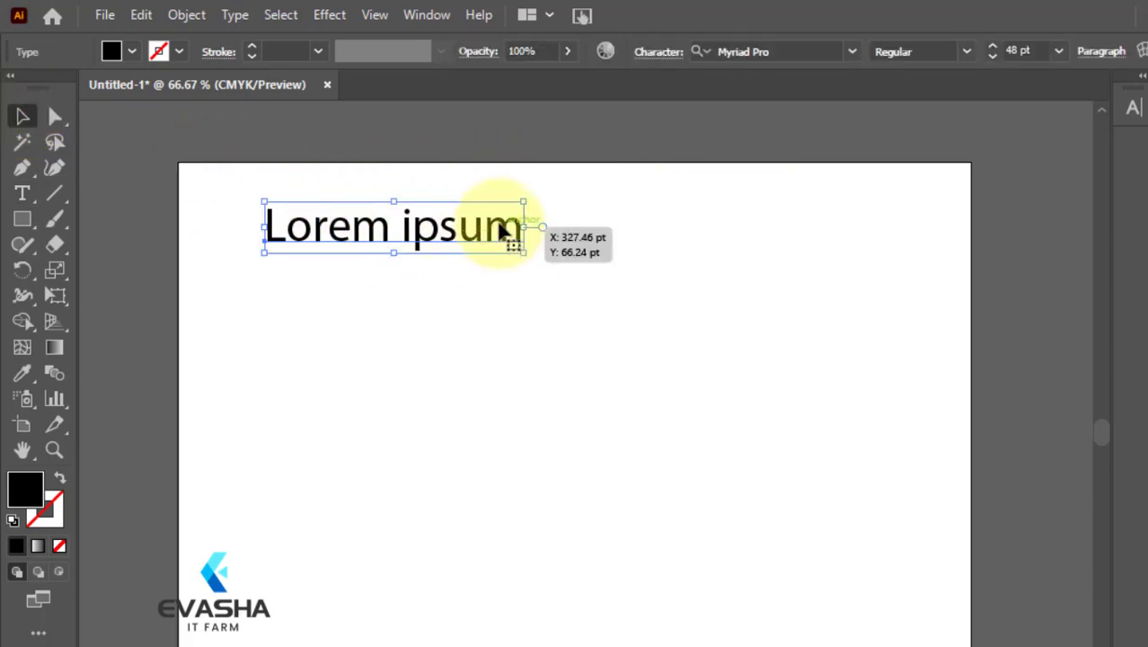
key(t)
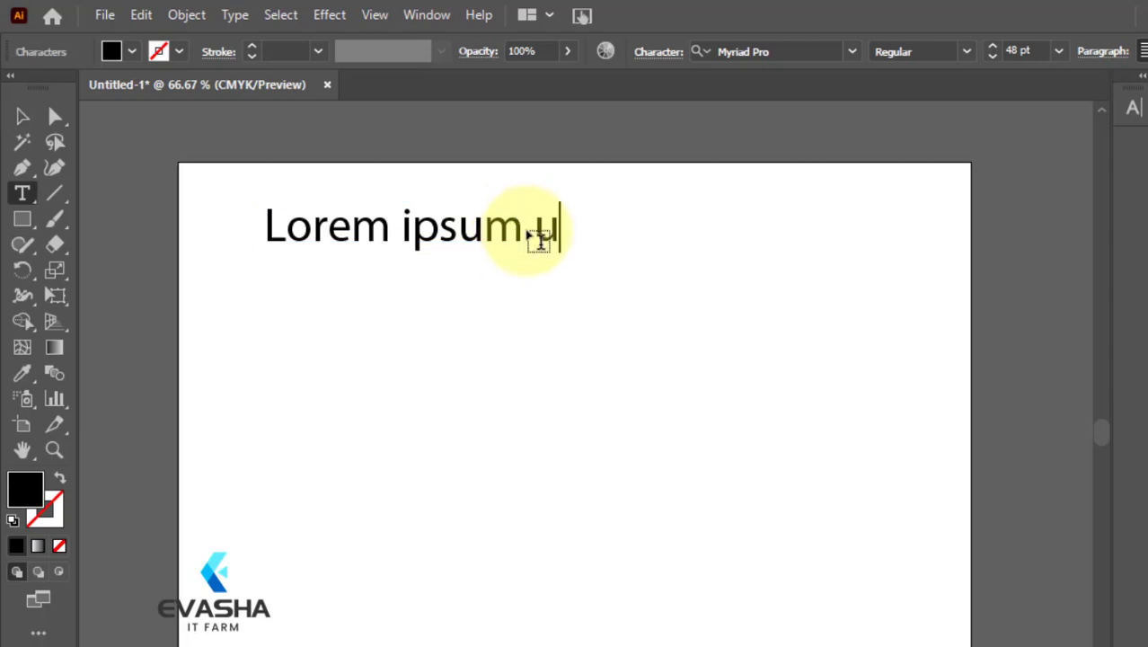
text(hiuhij oijoiuj9u9)
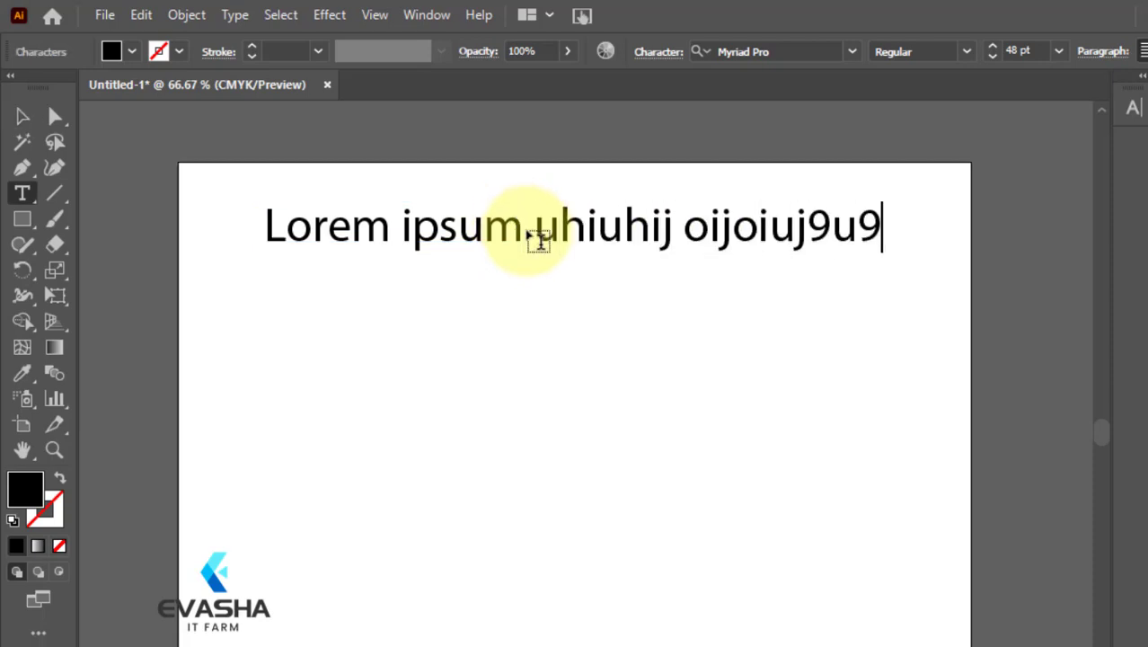
text( u9 )
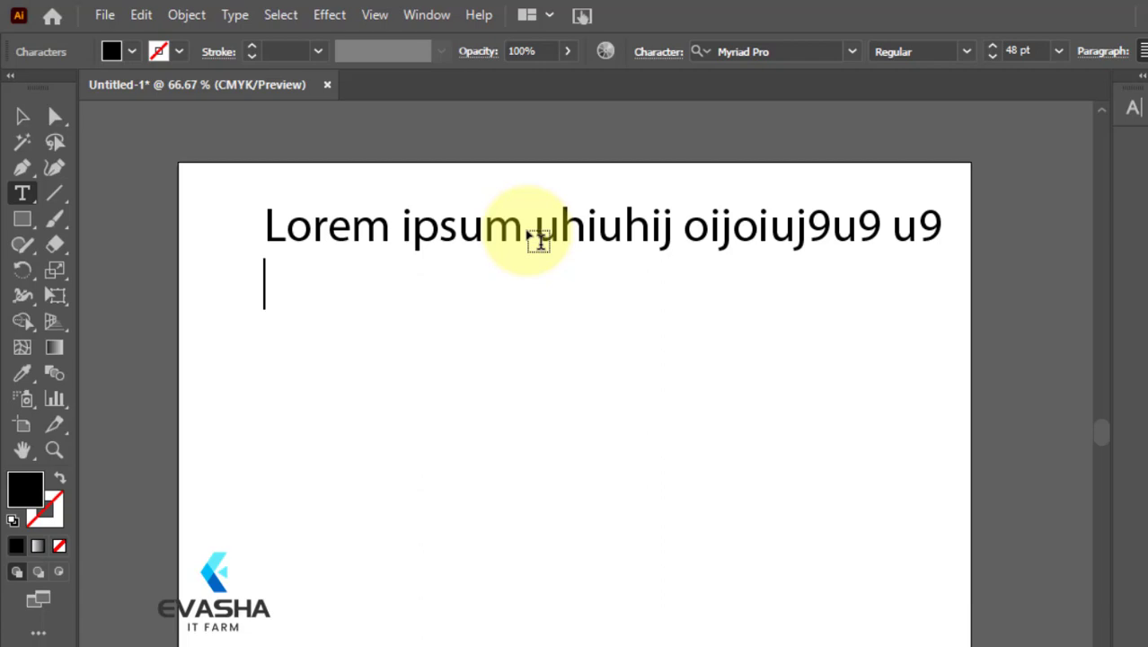
text(jhjvfgohkghpjokmjp)
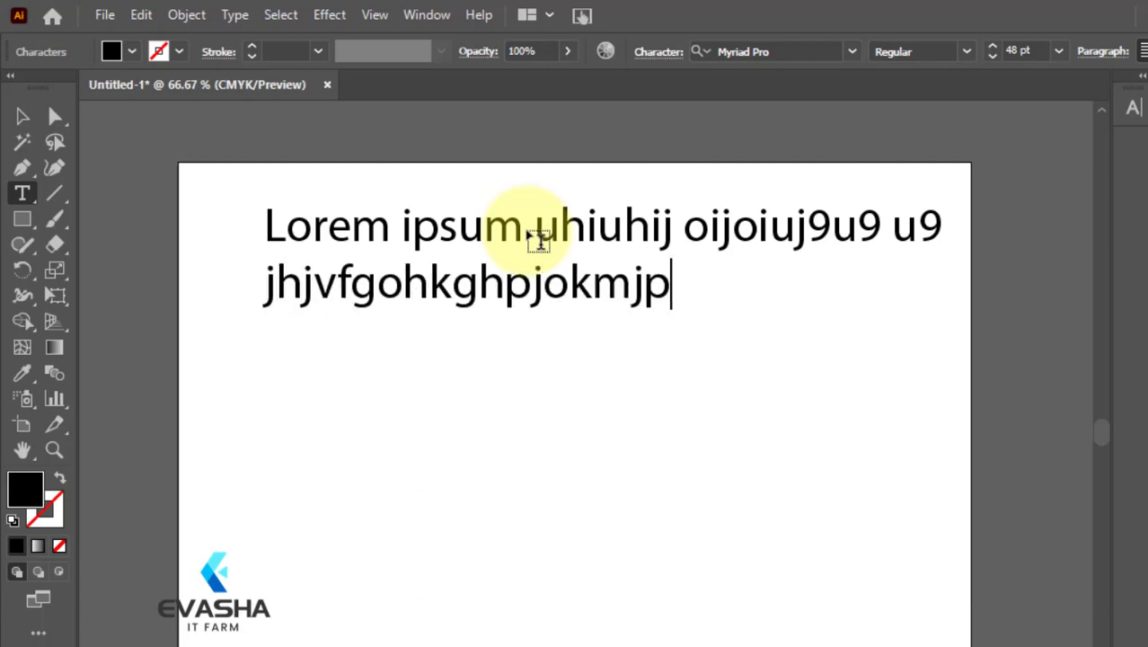
text( bjhoinjhnjjhmj)
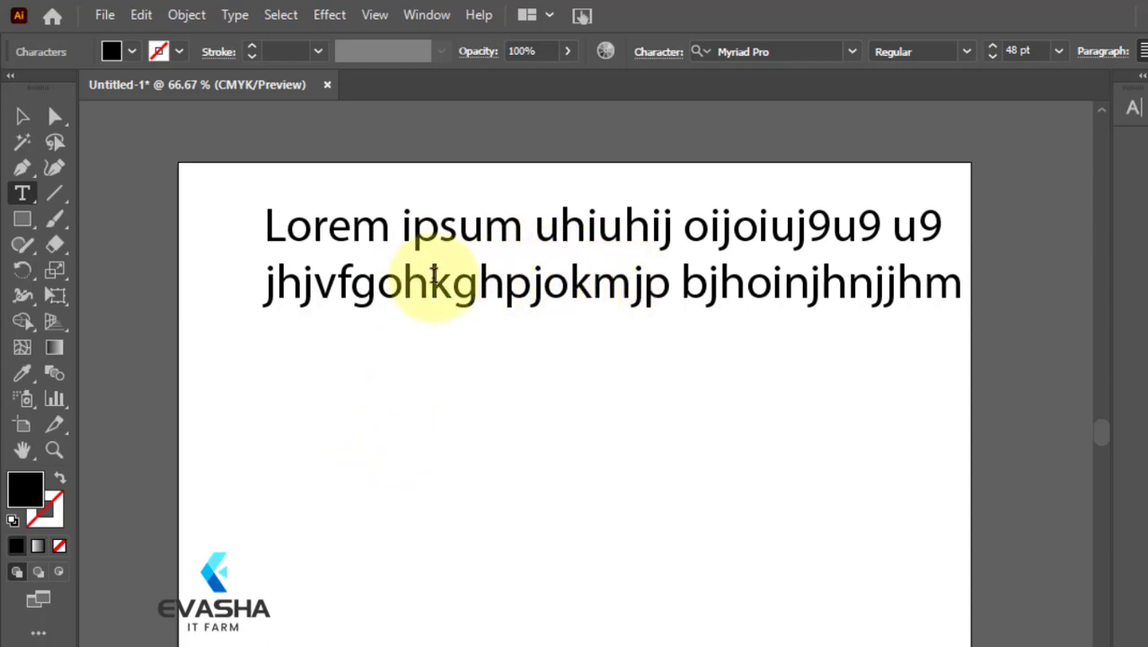
click(36, 117)
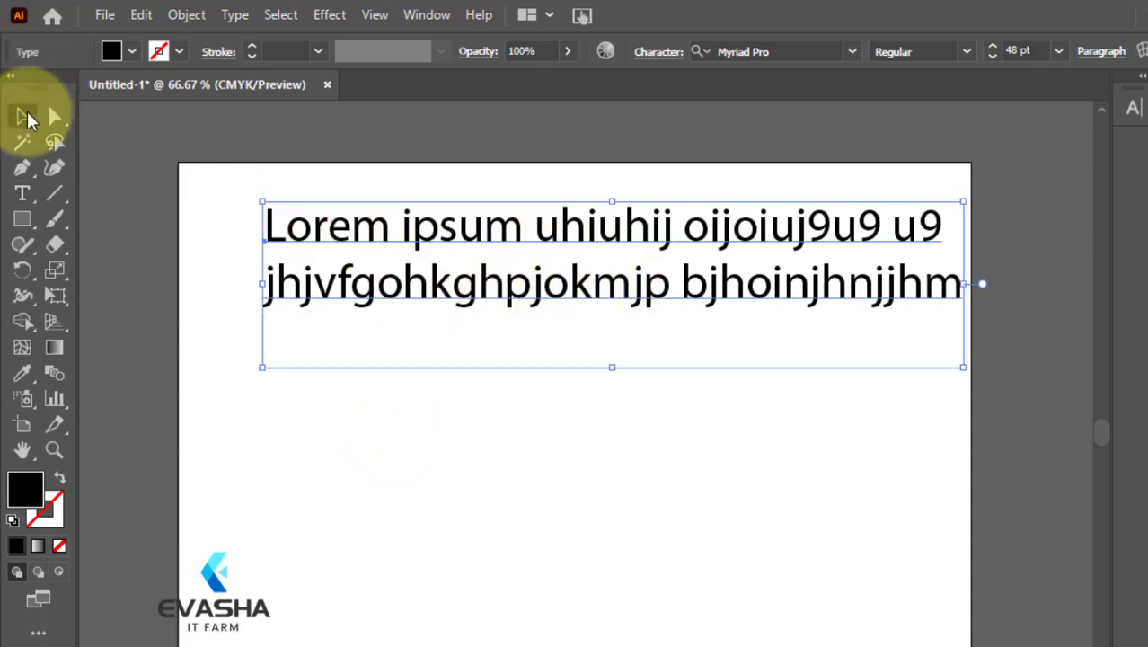
key(Delete)
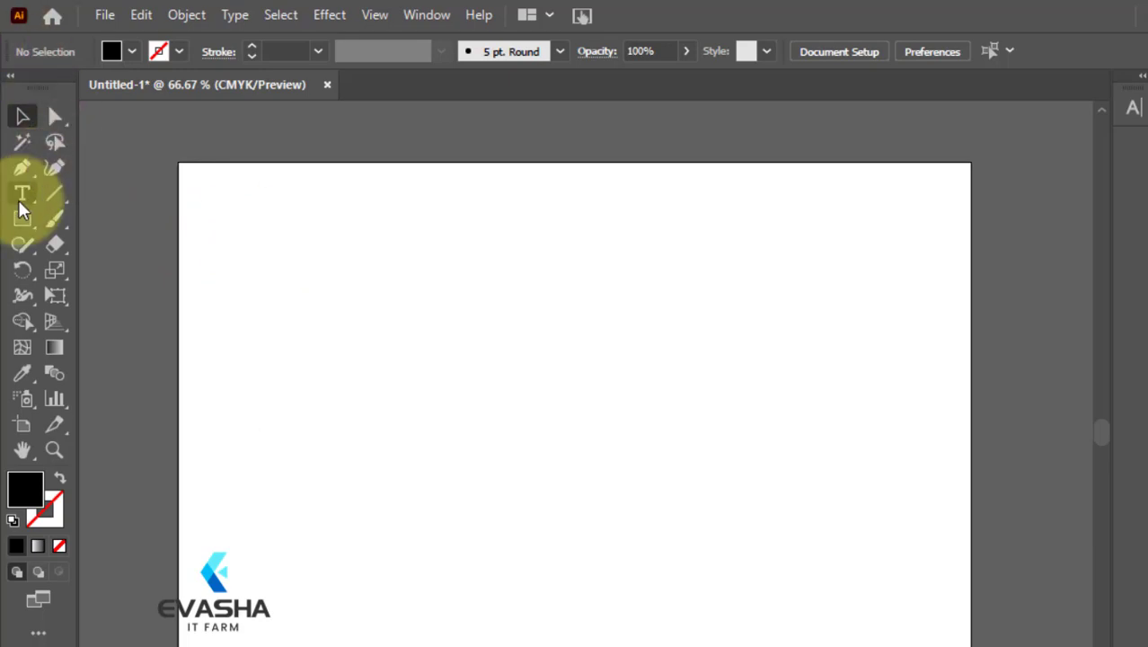
Draw a 48 pt area text box with placeholder text in the artboard's upper-left area, about 40% of its width
drag(22, 193, 92, 193)
click(93, 194)
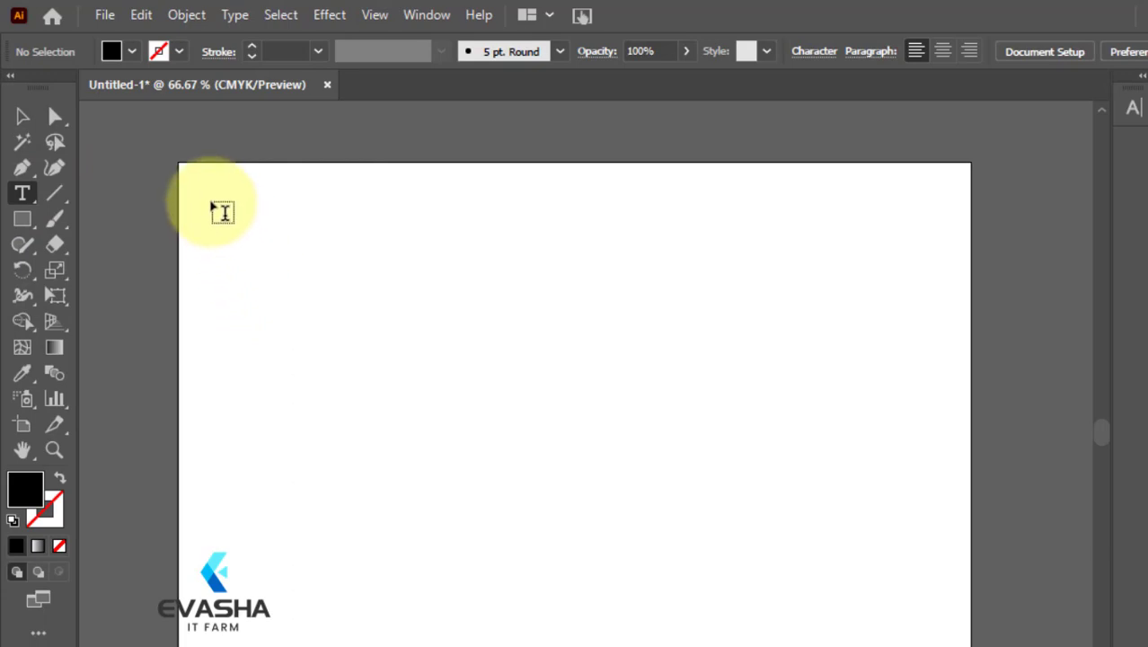
drag(225, 212, 543, 491)
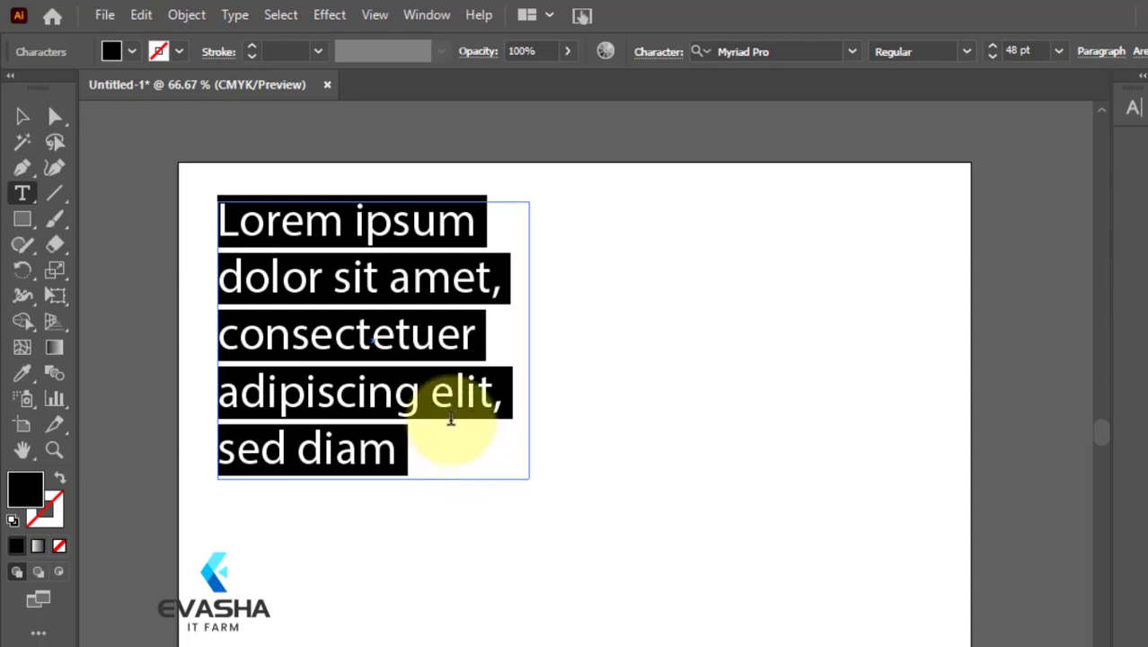
click(21, 121)
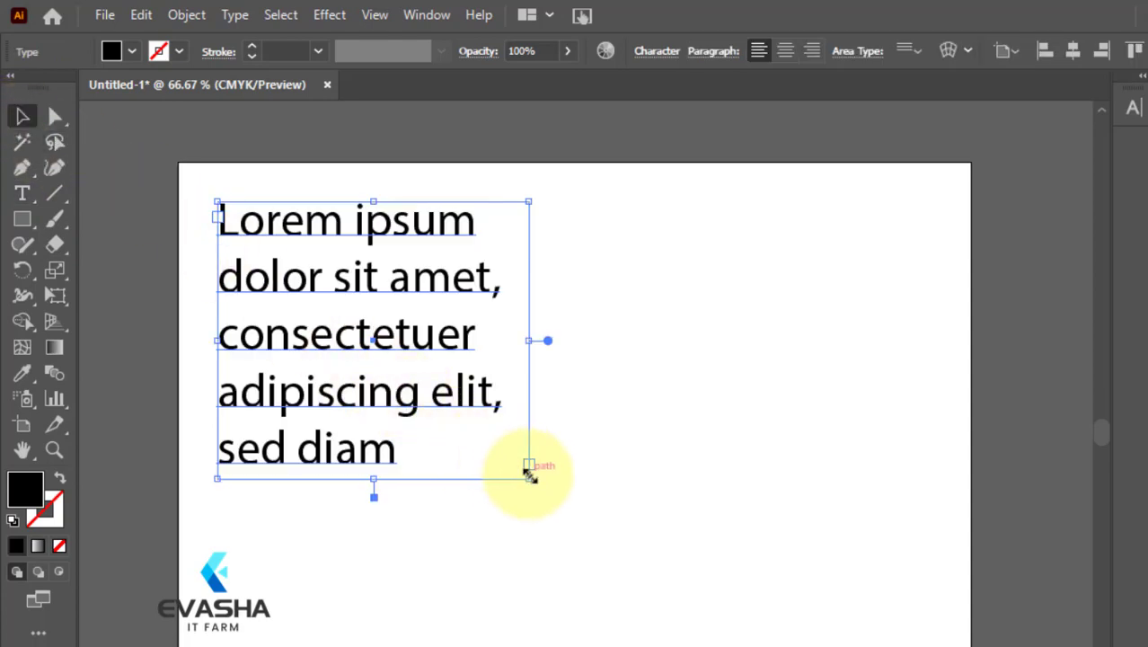
Shrink the text box so its last line overflows, and thread the overflow into a new box drawn beside it
drag(527, 474, 514, 444)
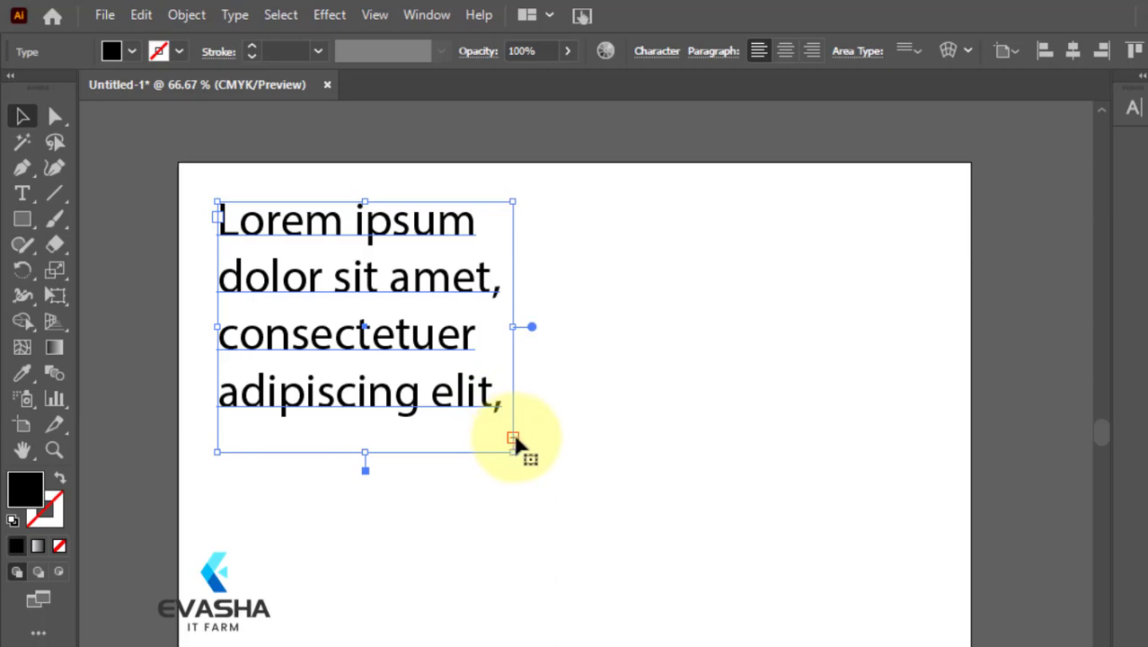
key(t)
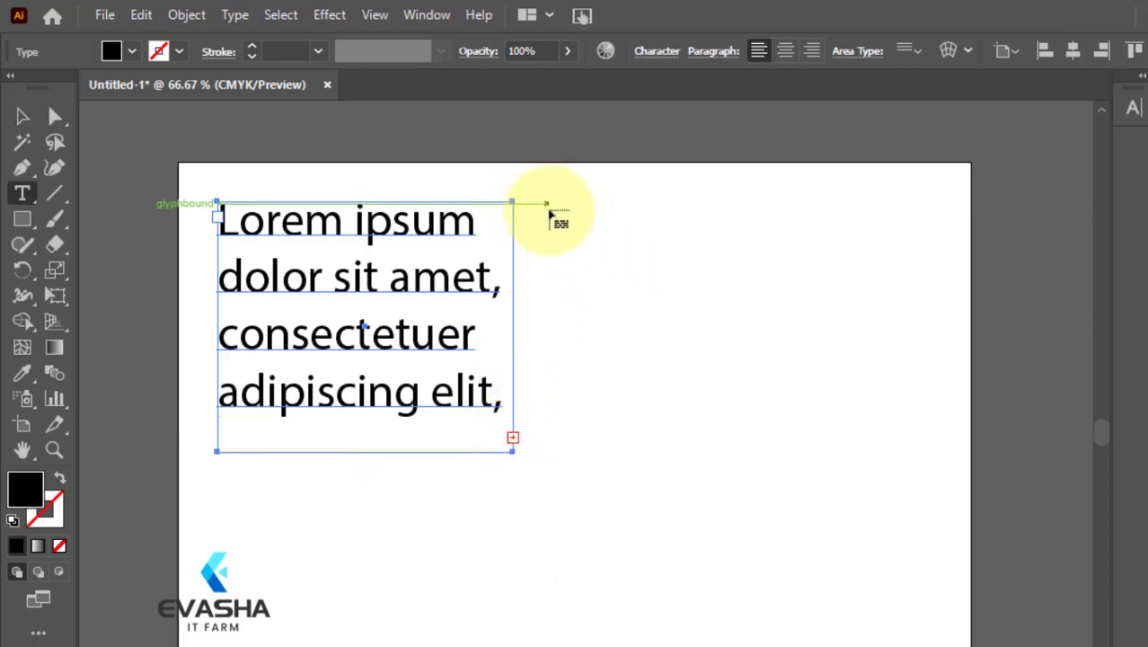
drag(549, 212, 755, 429)
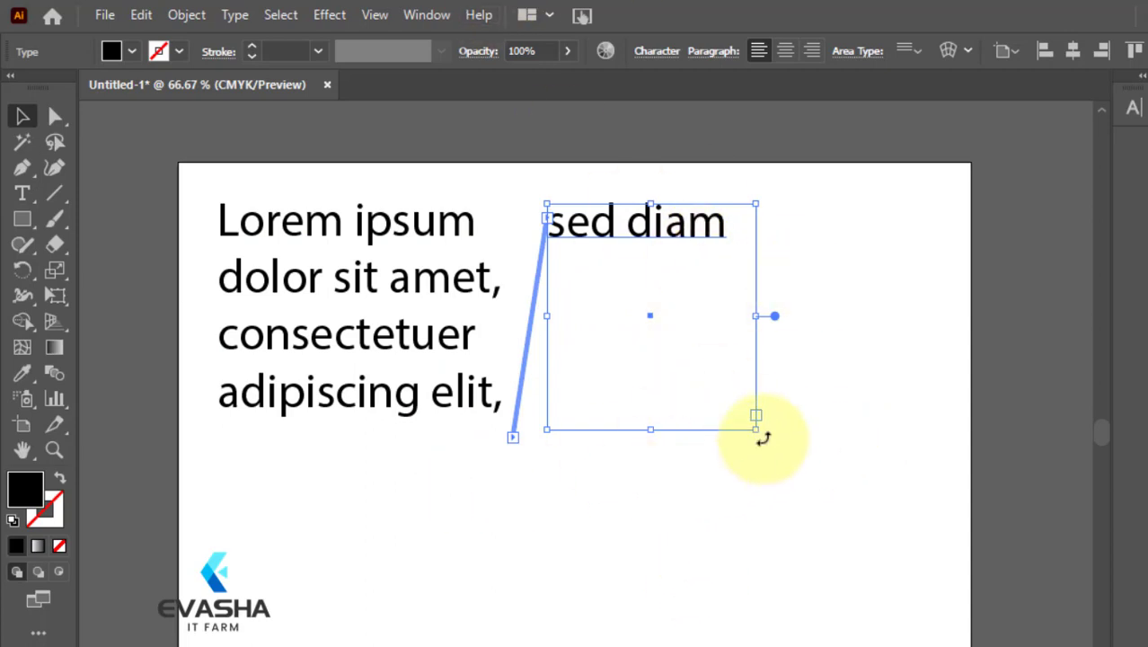
click(241, 478)
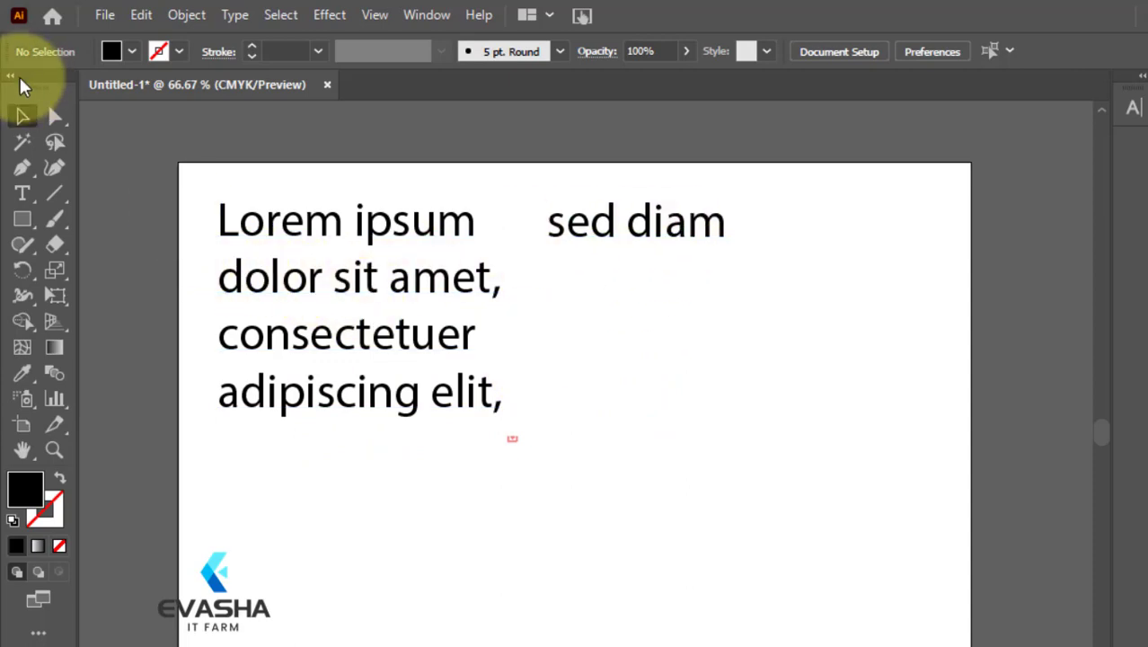
Delete both threaded text boxes from the artboard
click(314, 281)
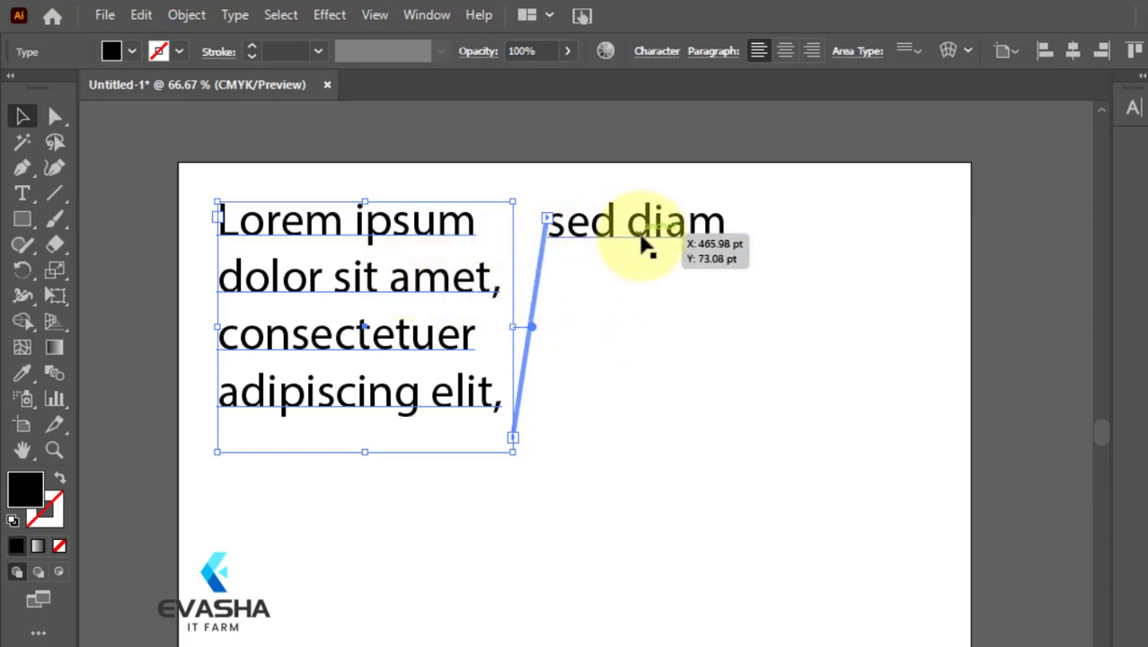
key(Delete)
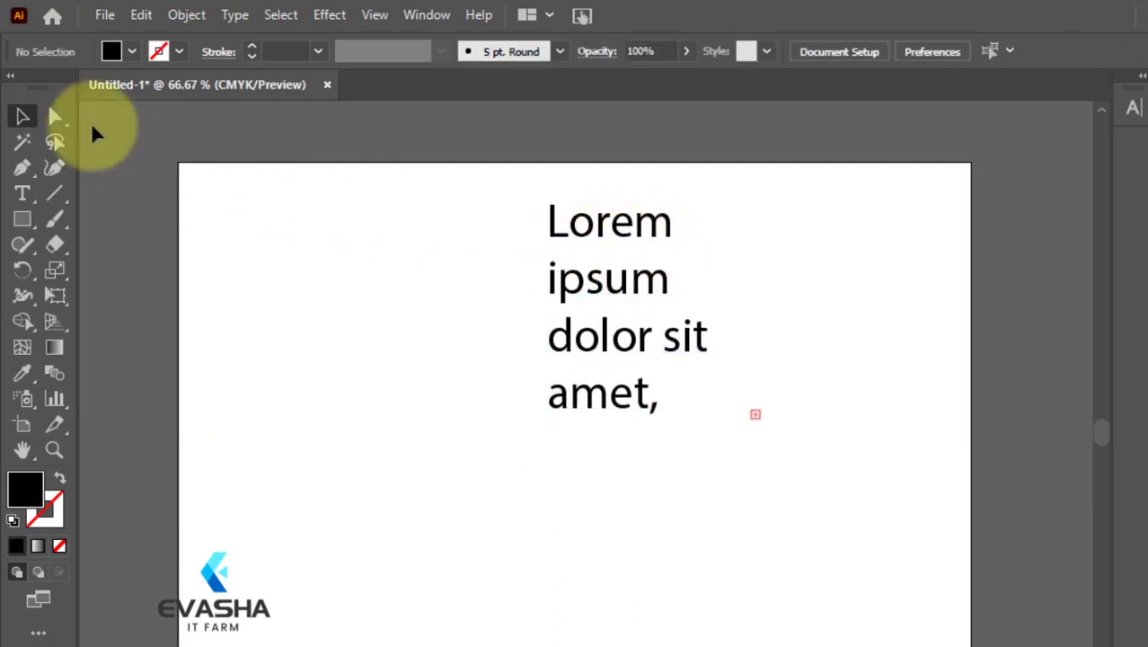
click(577, 281)
key(Delete)
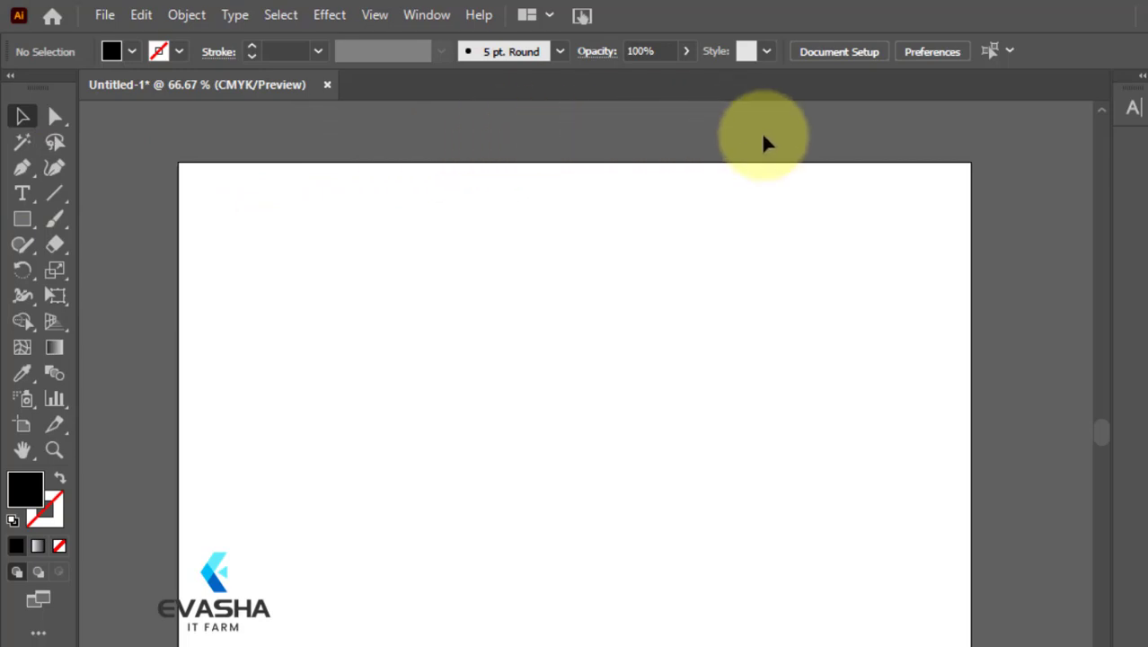
Place a 48 pt Myriad Pro "Lorem ipsum" point text at the artboard's upper edge, left of centre, and select it
click(1128, 105)
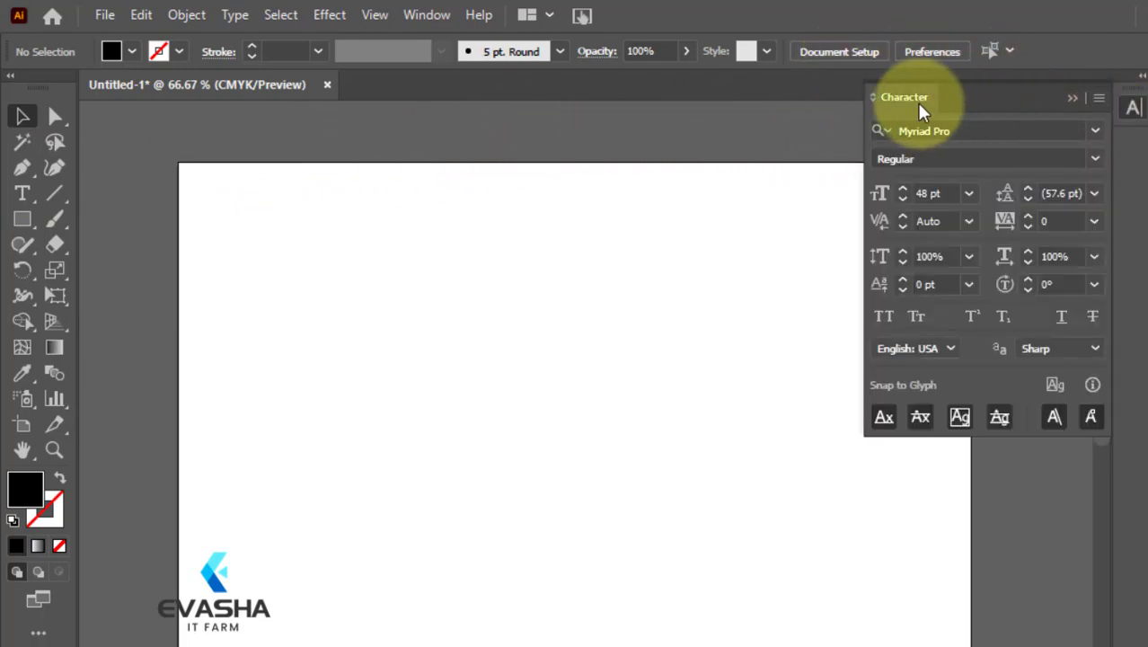
click(917, 102)
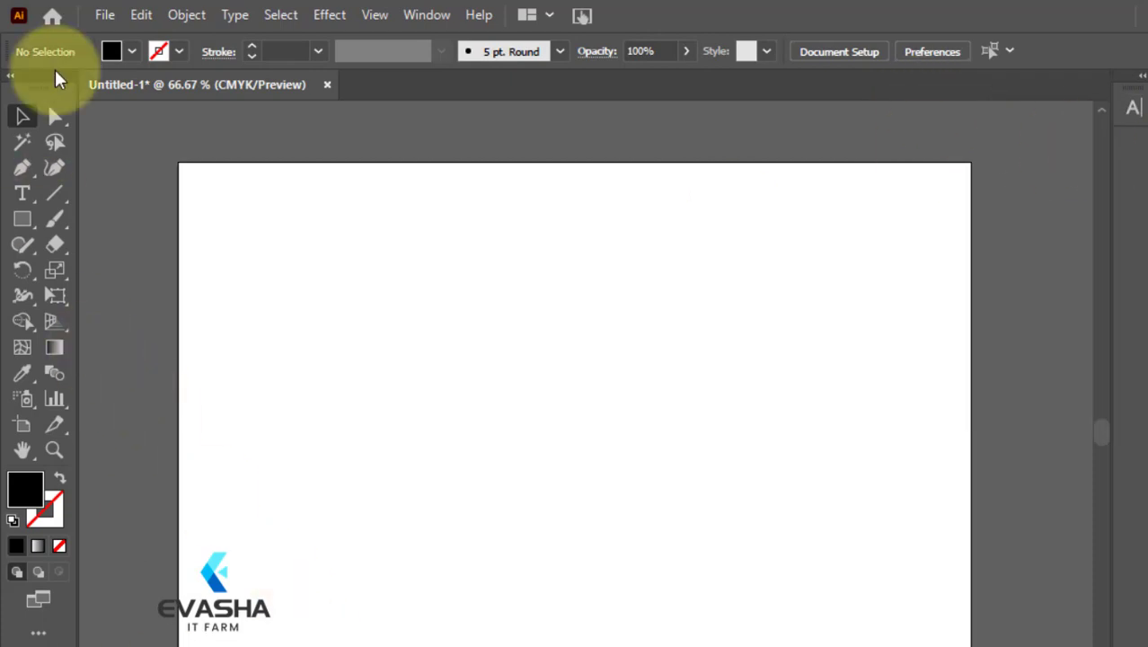
click(22, 194)
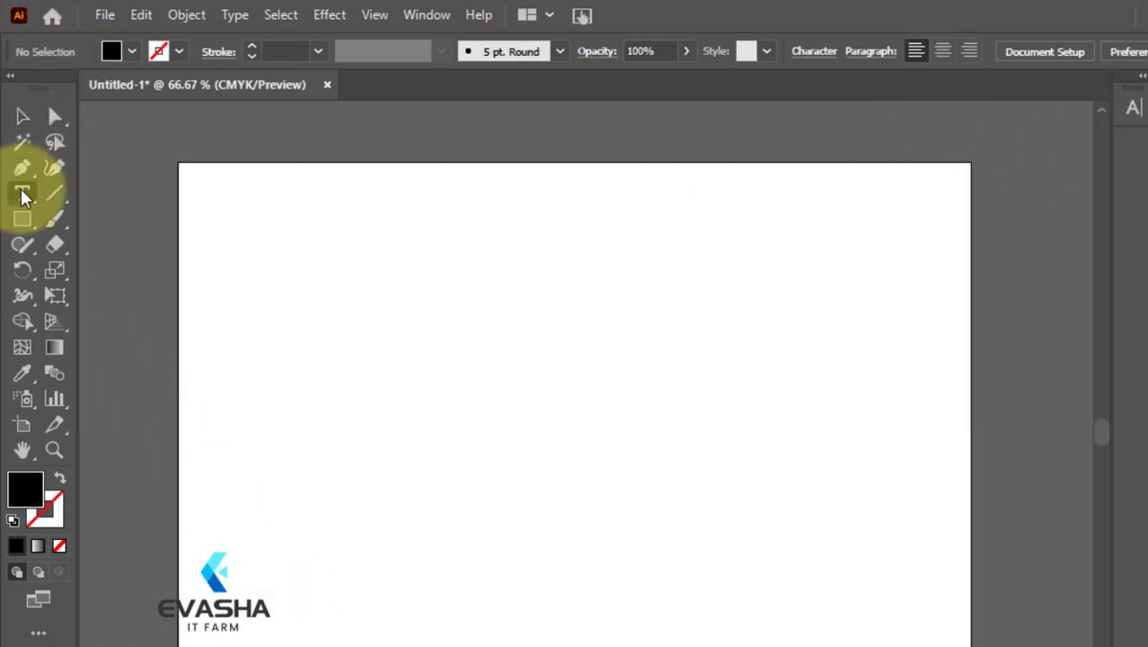
click(284, 212)
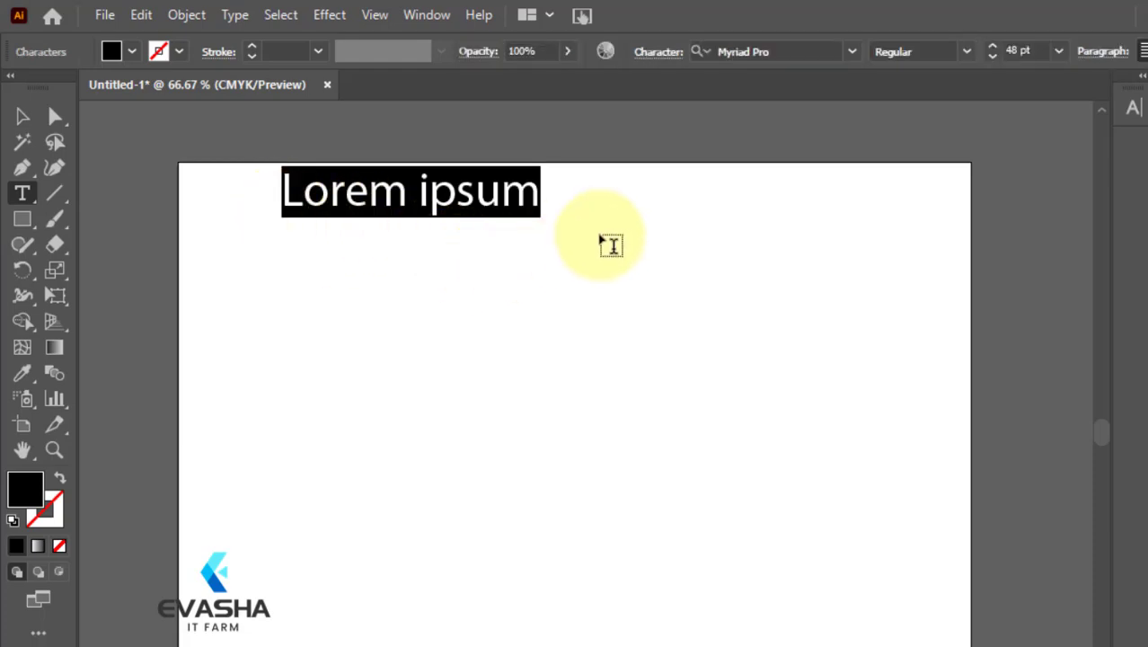
click(26, 119)
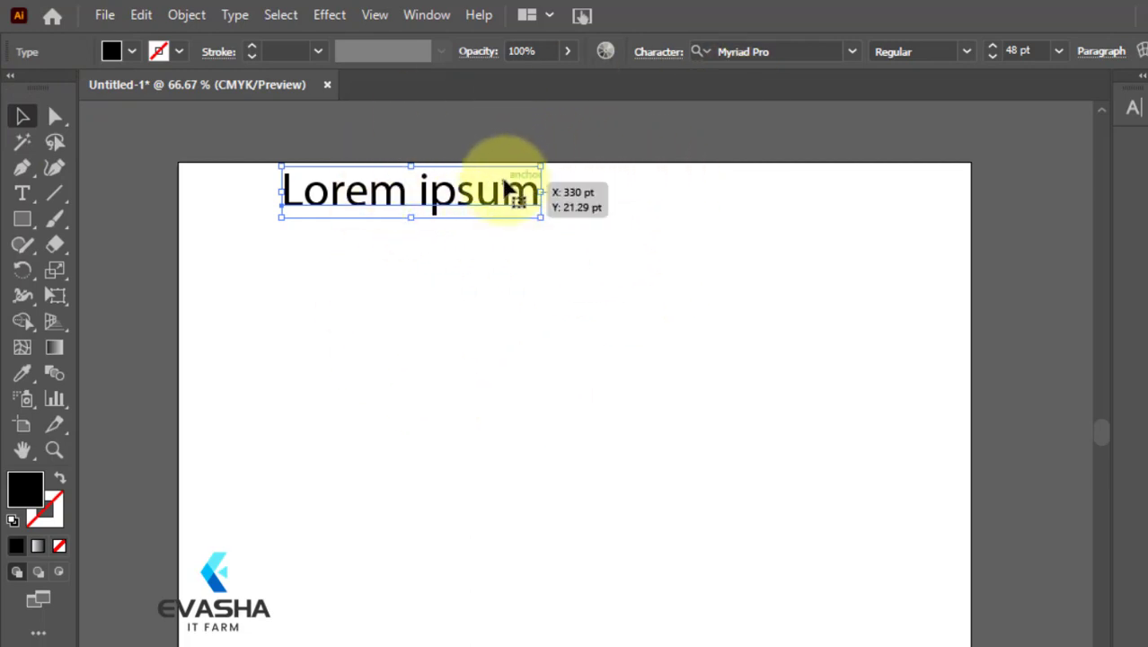
Review the available font families, font styles, font sizes and leading values in the Character settings for the selected text
click(1135, 109)
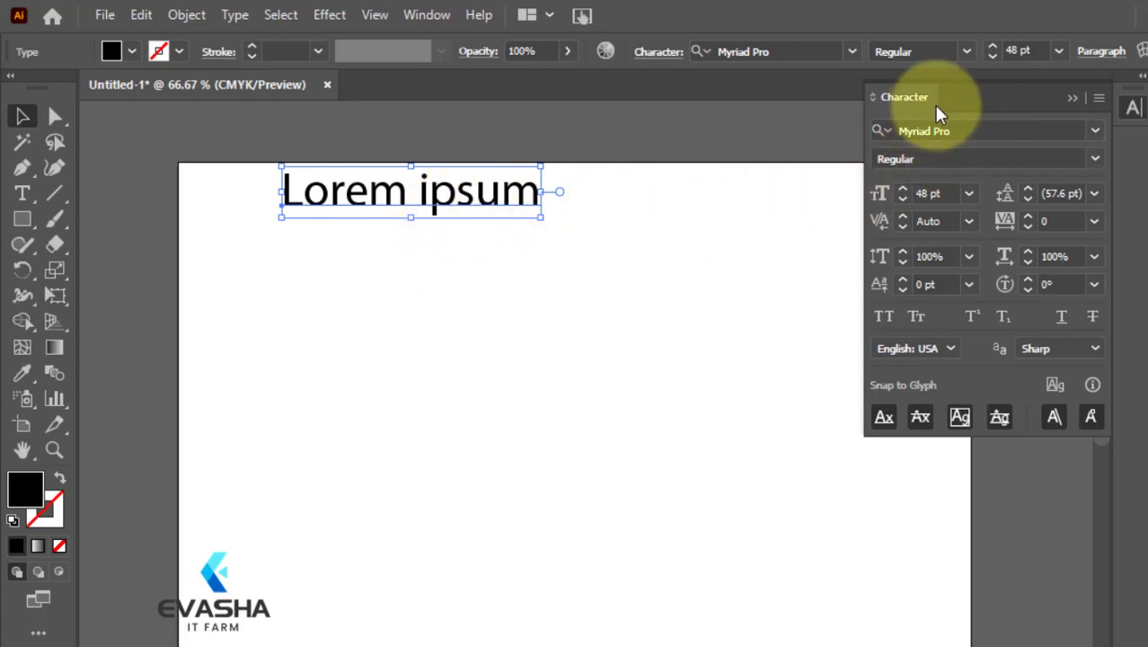
click(1094, 132)
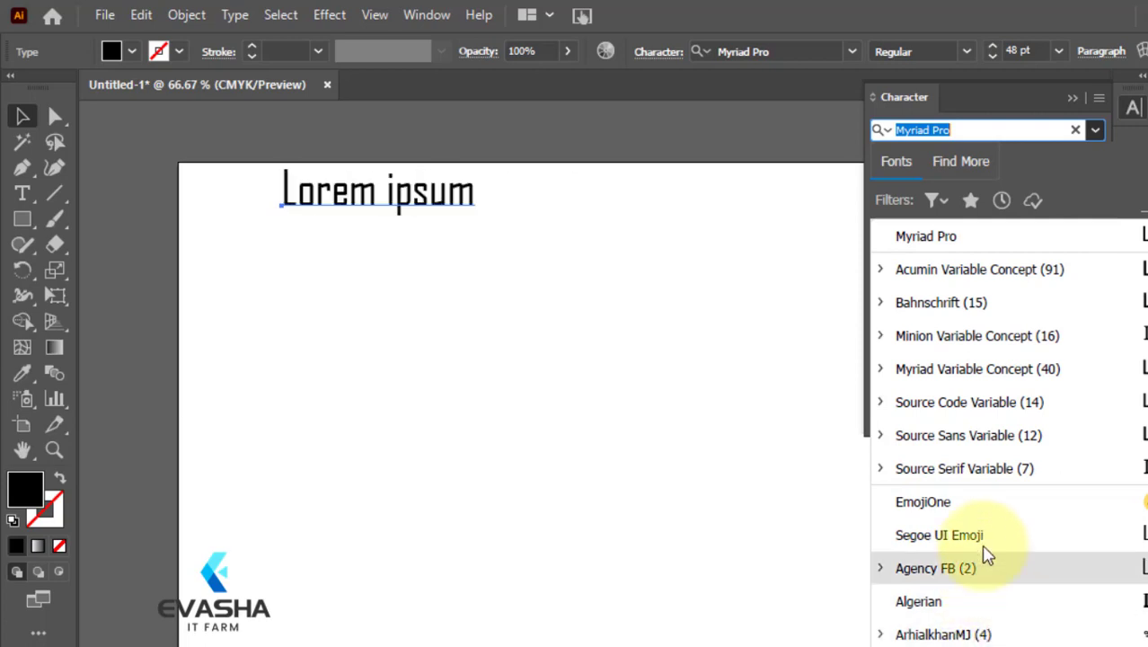
click(1096, 129)
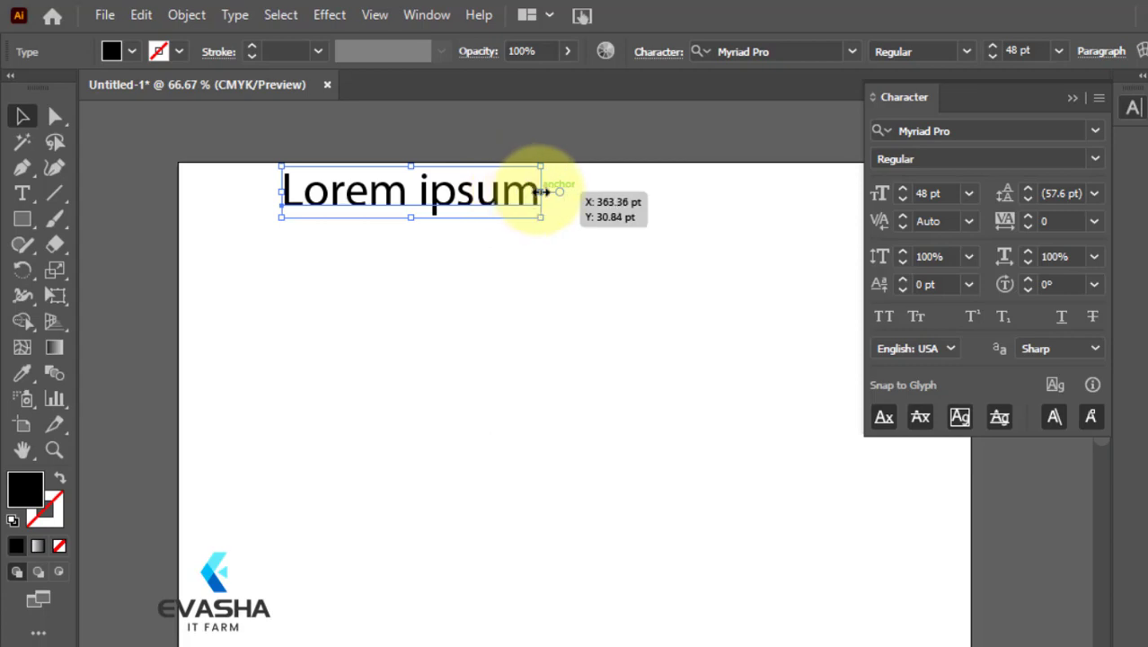
click(982, 160)
click(1095, 160)
click(1095, 171)
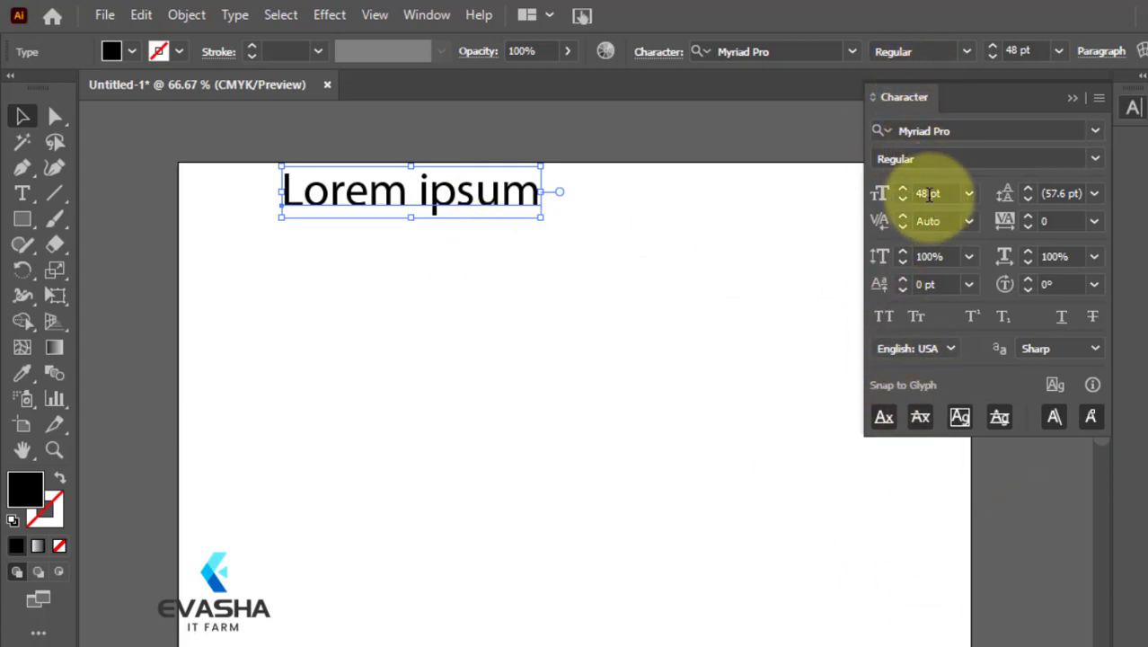
click(970, 193)
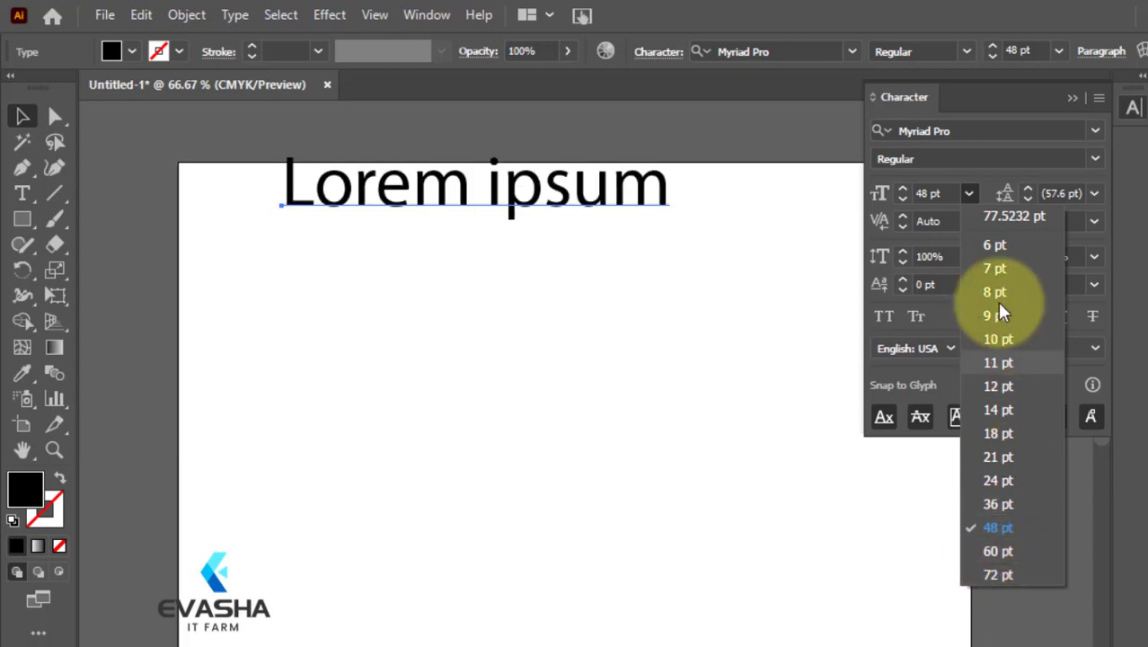
click(946, 190)
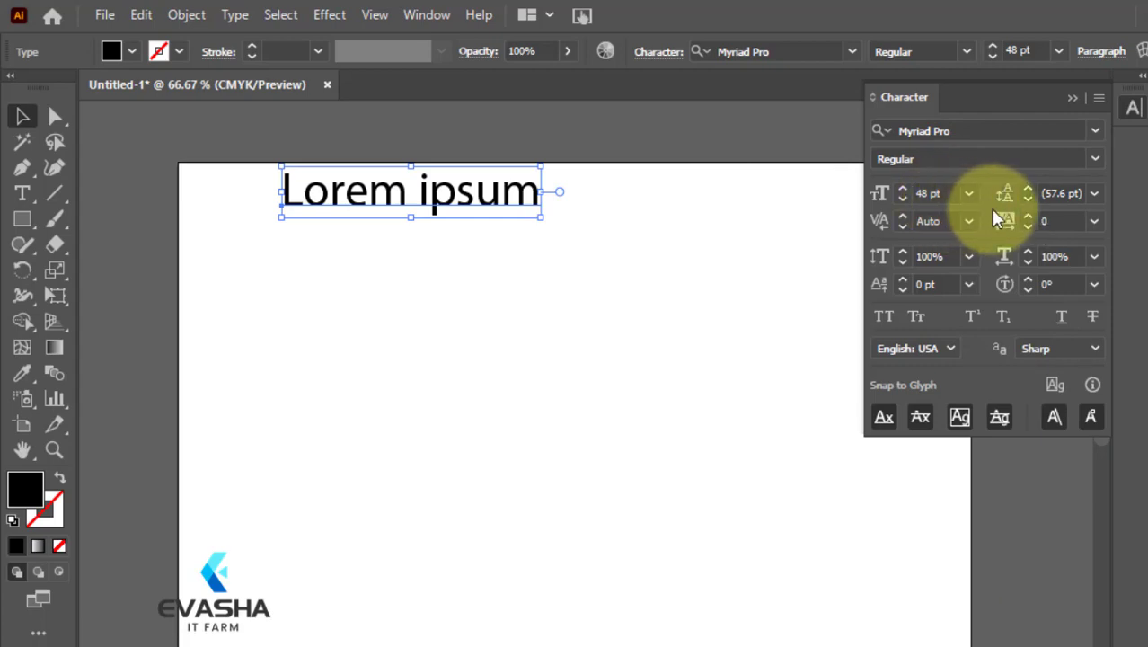
click(1094, 194)
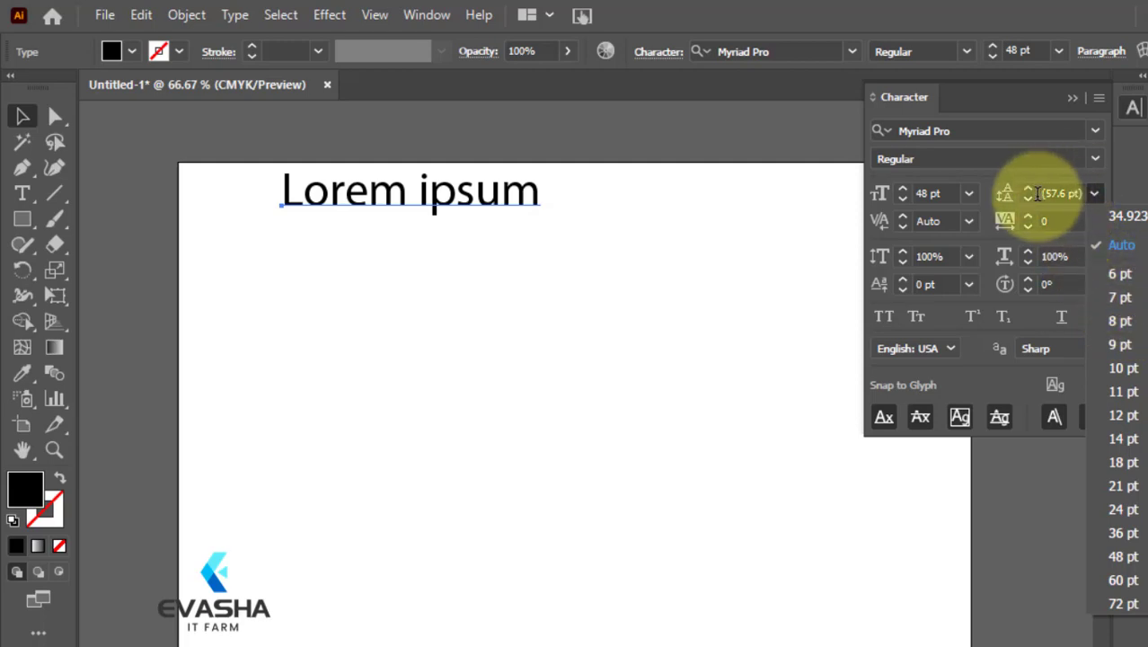
click(1093, 192)
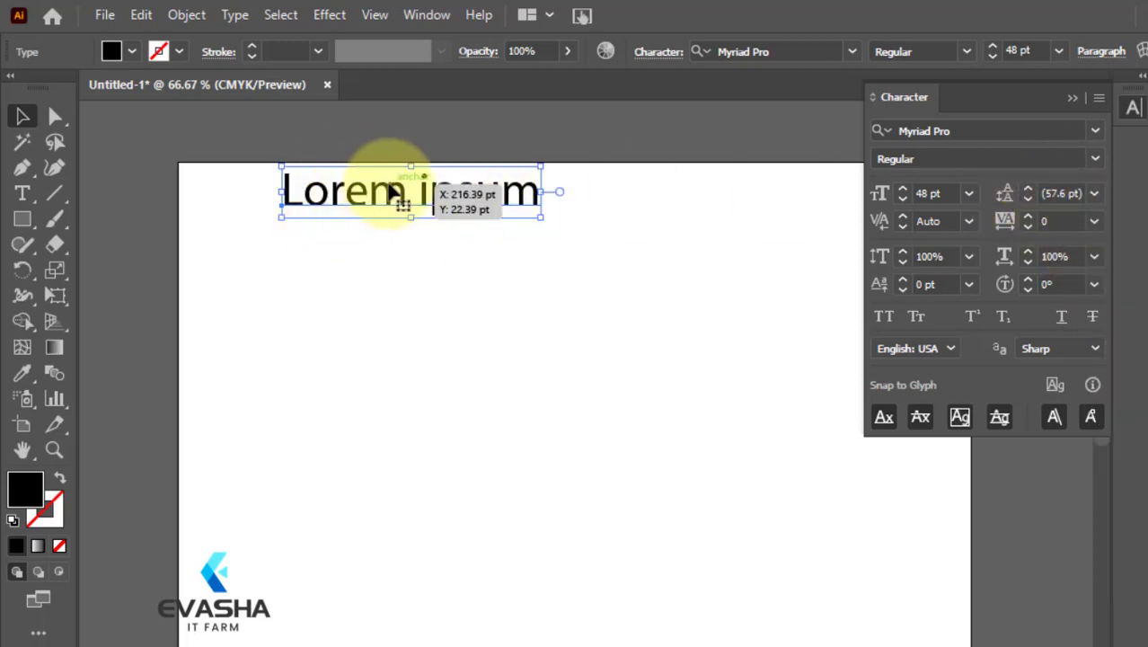
click(1130, 107)
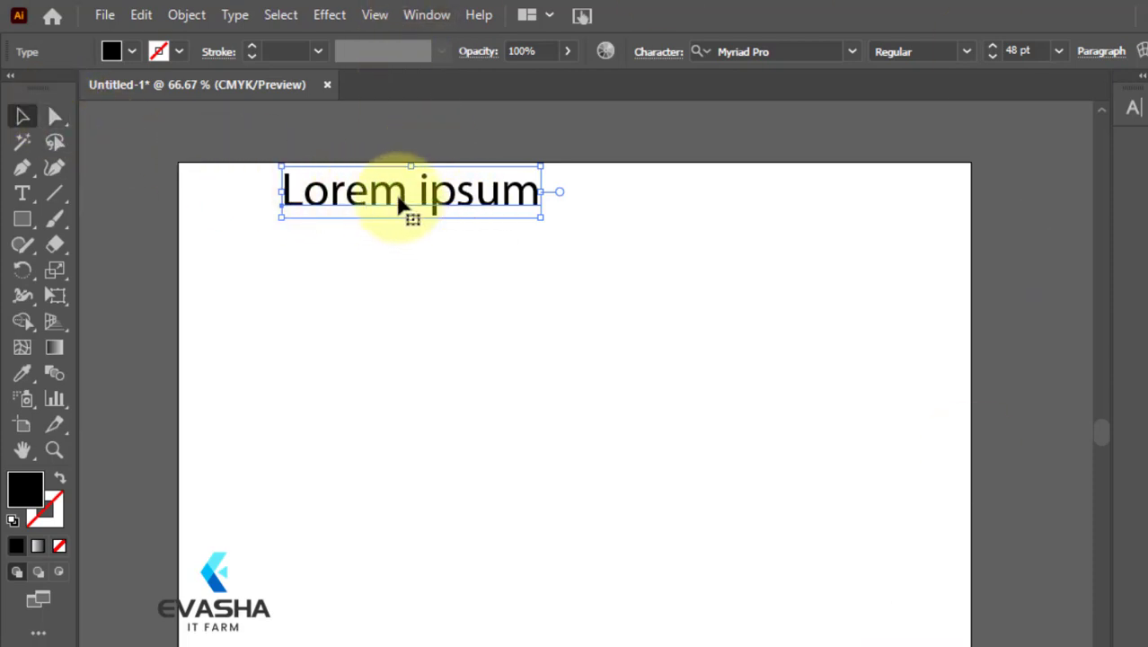
Add a second line "Lorem ipsum" below the first in the same point text and select the whole text object
key(Return)
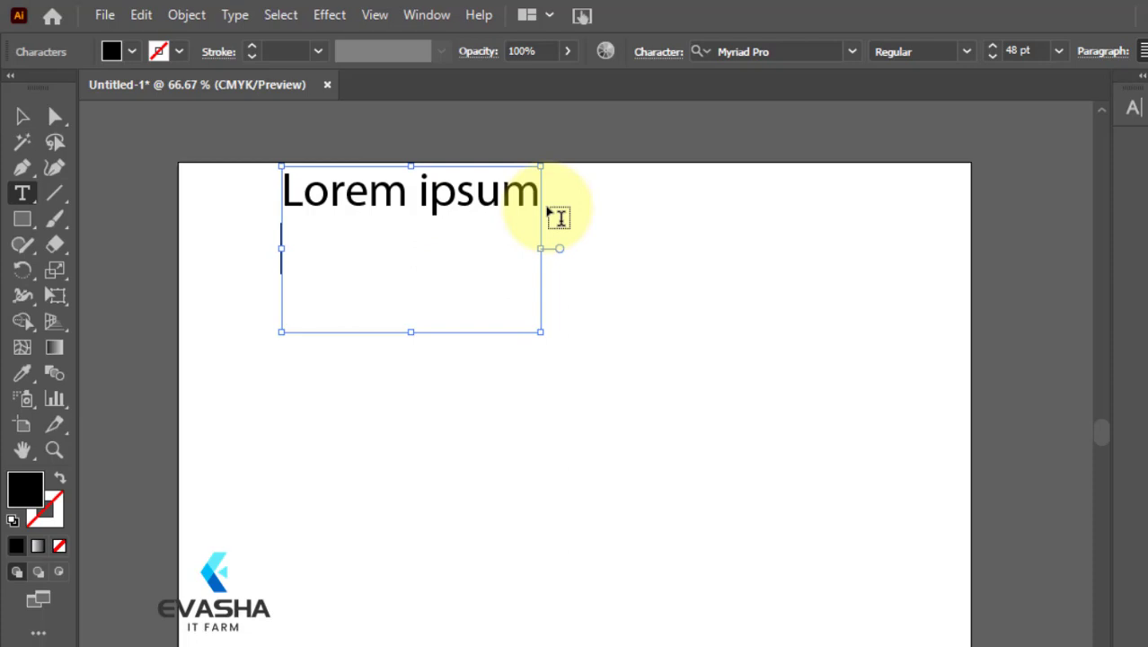
text(Lorem ipsum)
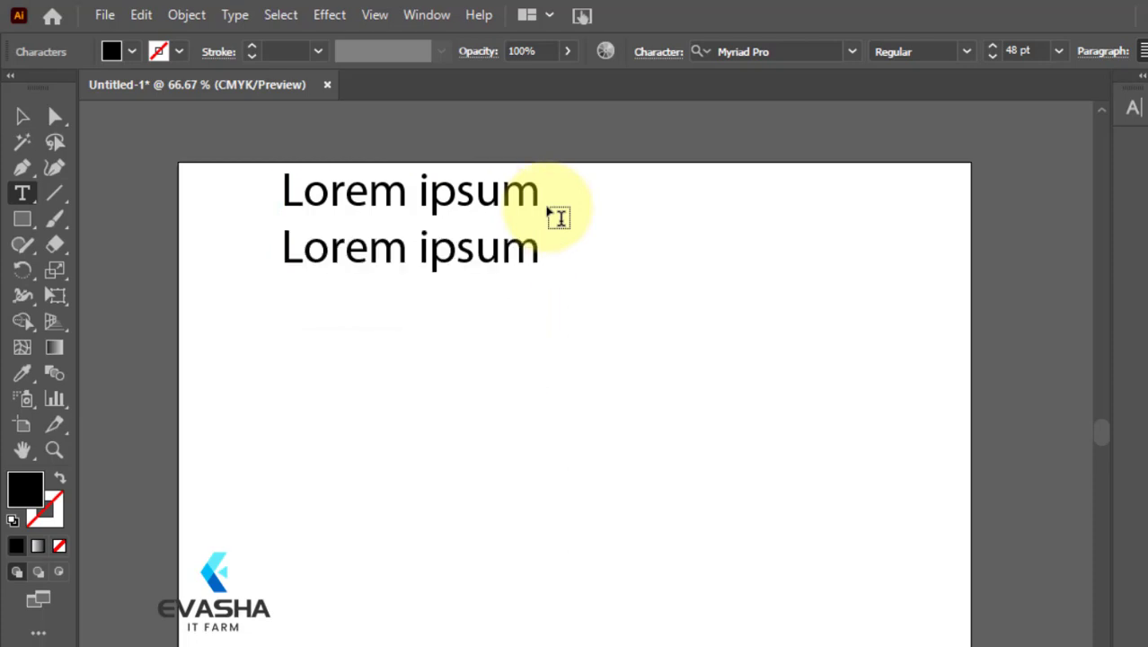
click(24, 120)
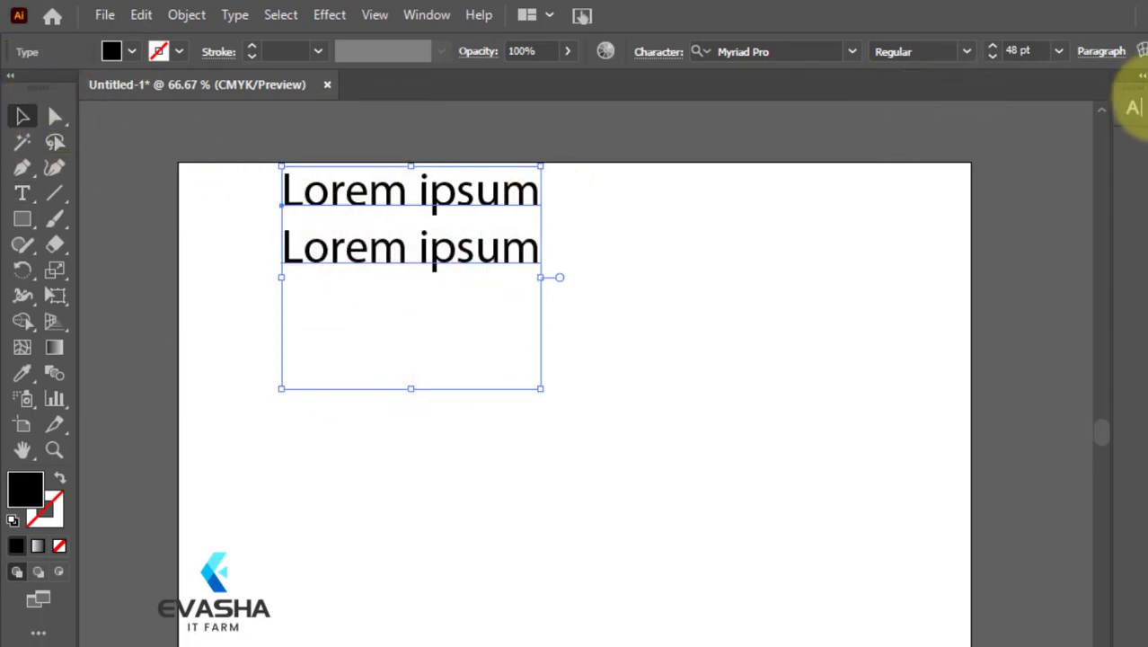
Show the full Character settings and set the leading of the two-line "Lorem ipsum" text to Auto
click(1134, 107)
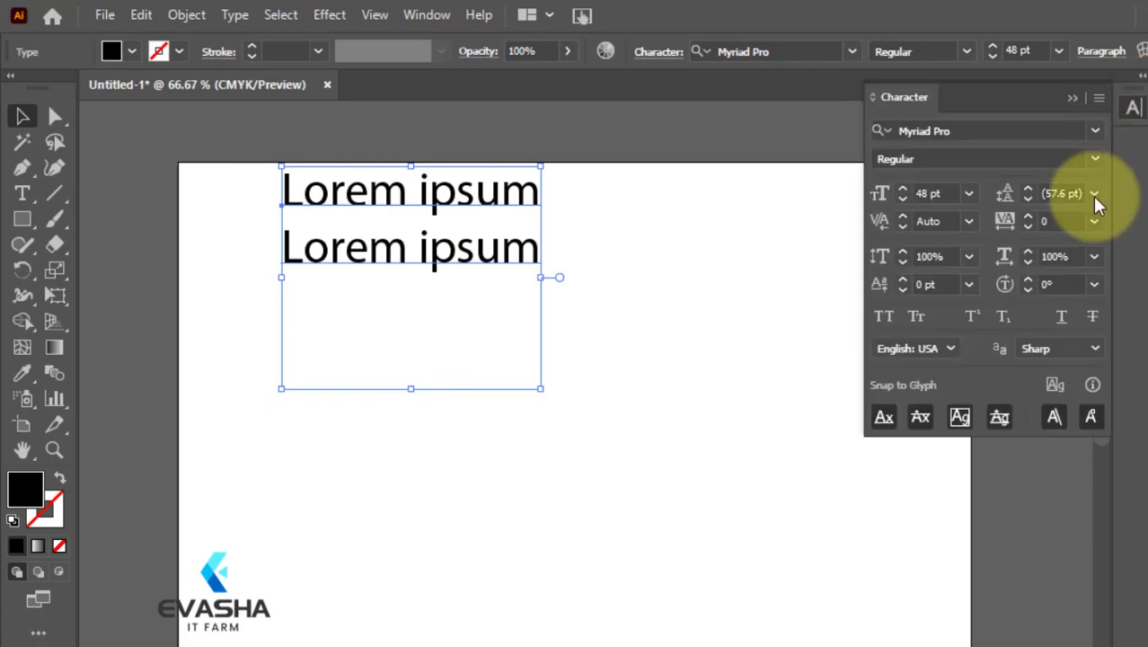
click(1094, 221)
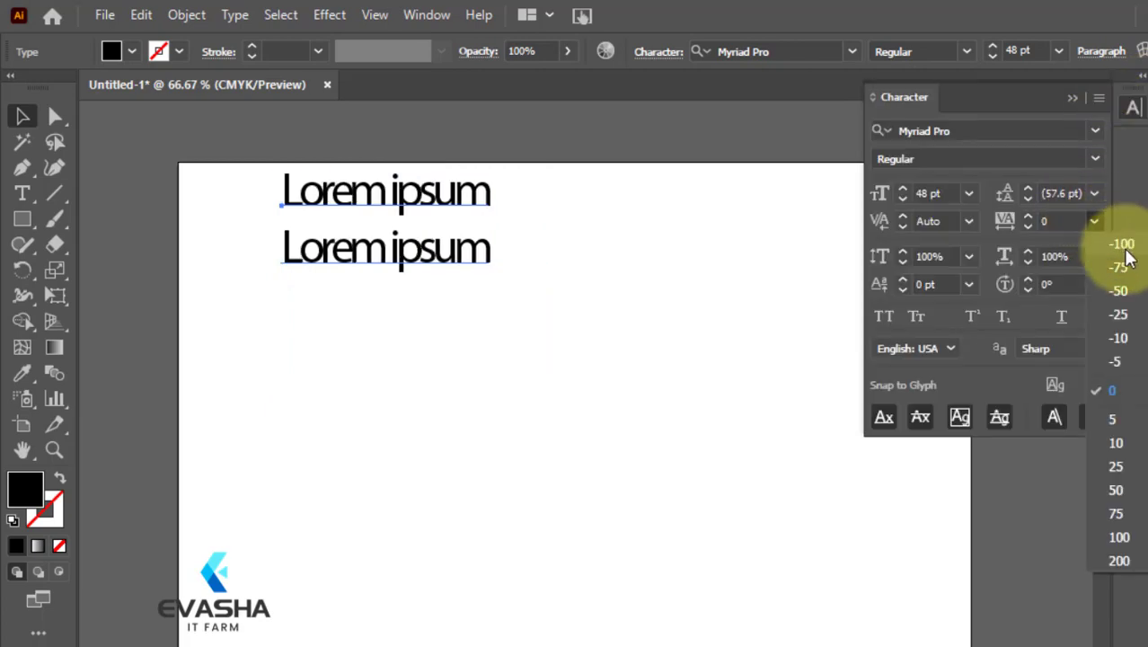
click(1094, 192)
click(1094, 193)
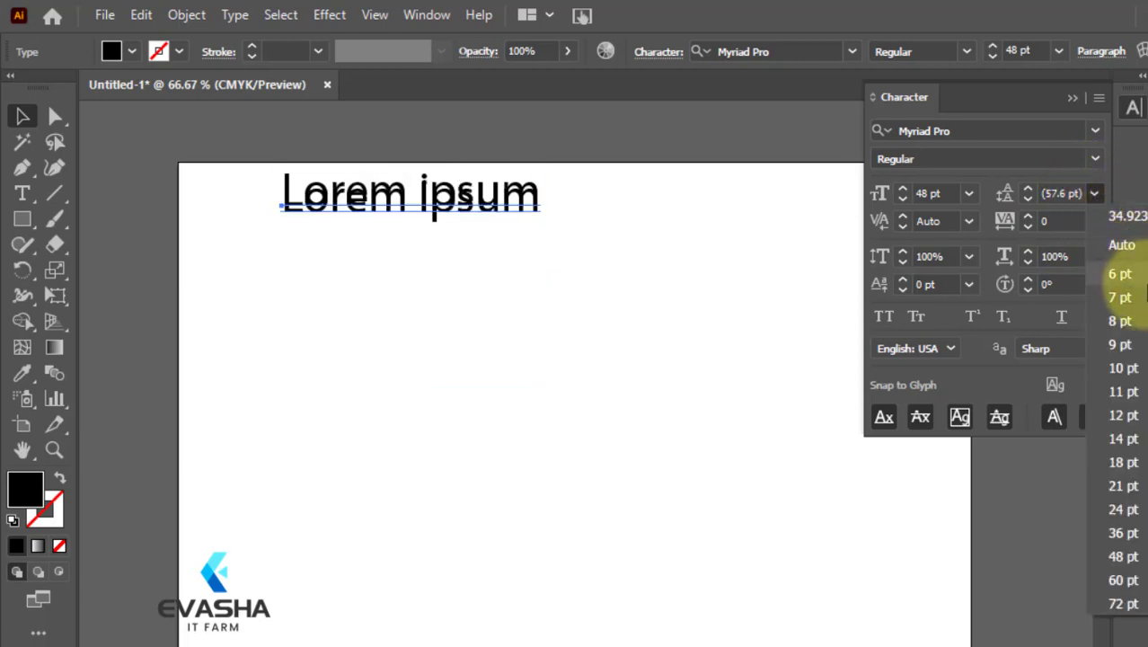
click(1137, 251)
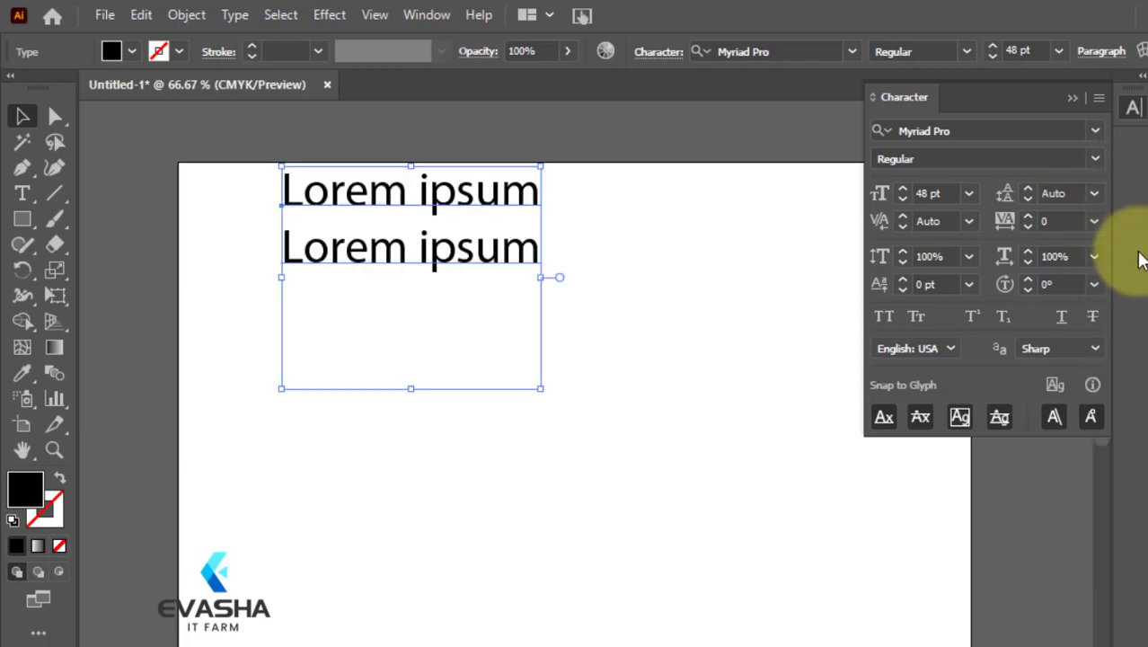
Preview smaller and larger preset leading values on the two-line text, up to 72 pt, keeping the leading at Auto
click(1094, 193)
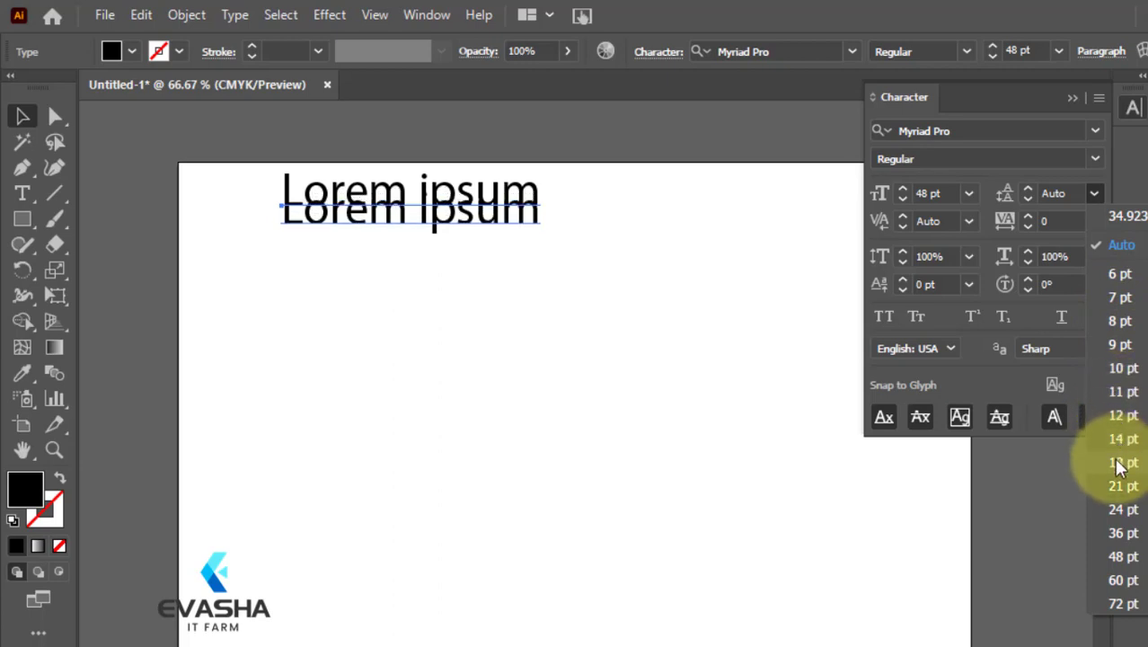
click(748, 381)
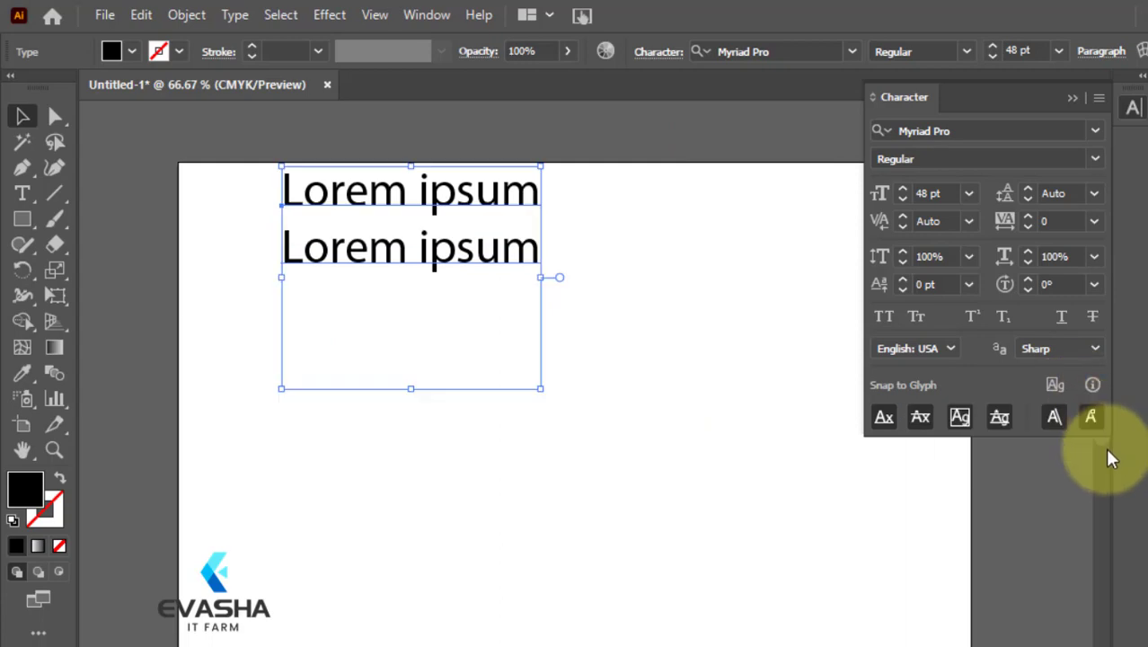
click(1094, 194)
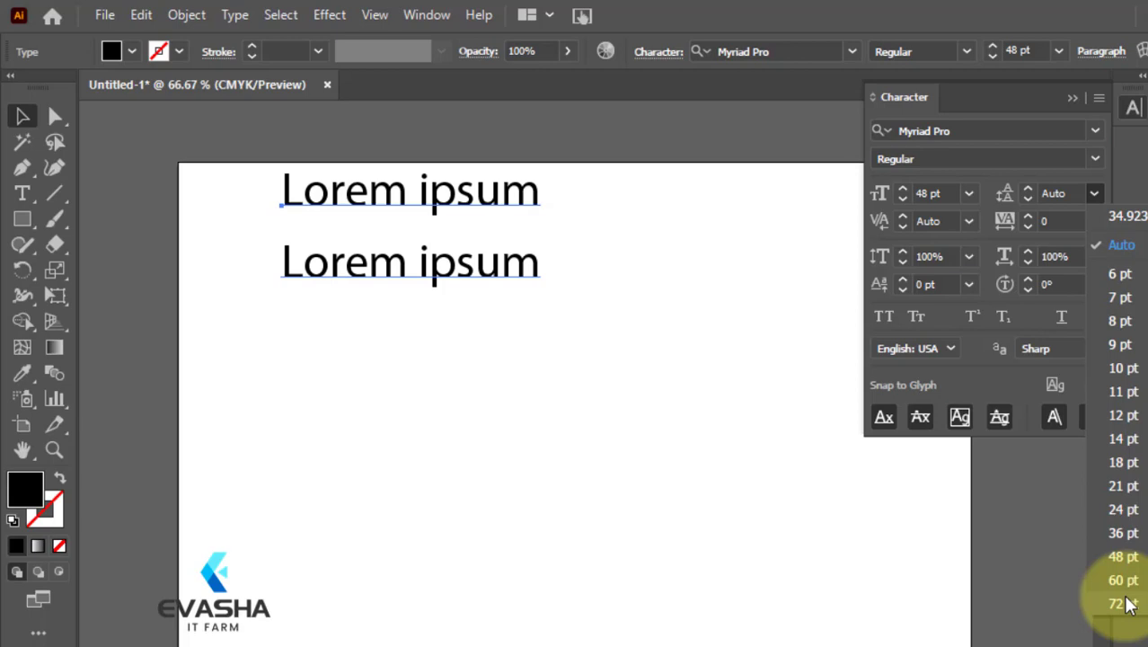
click(1108, 246)
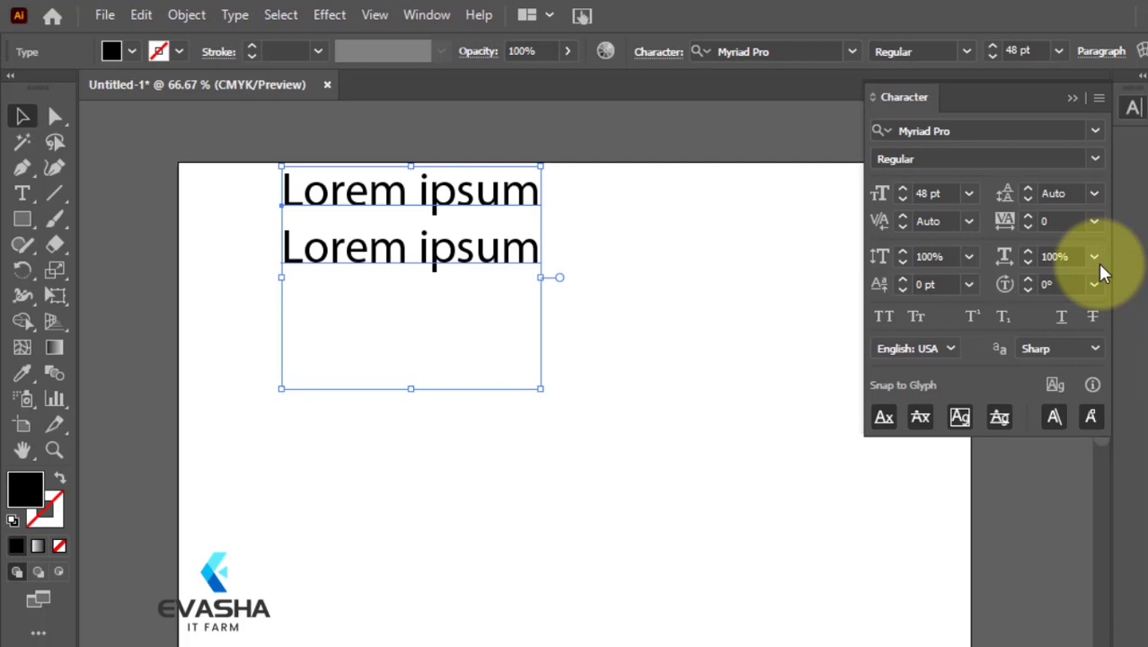